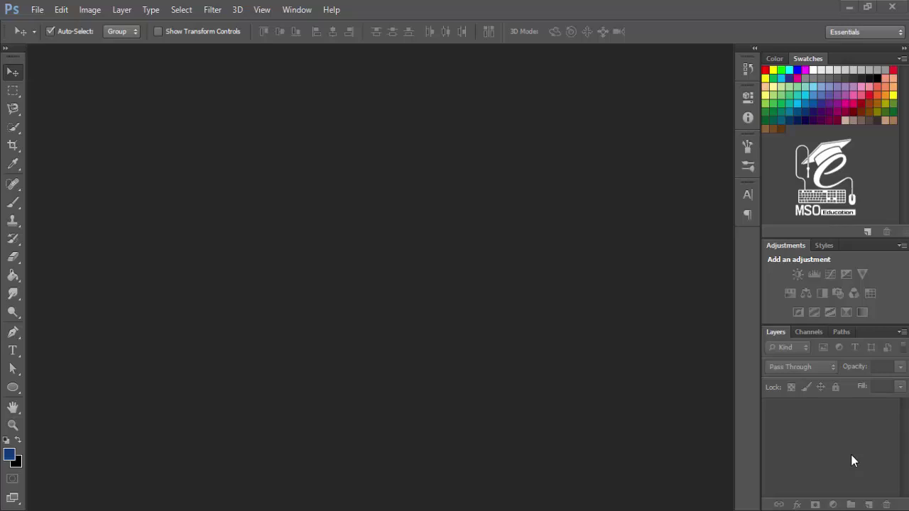
- Make a new white-background 1280 × 720 px, 300 ppi RGB document, Untitled-1
left_click(51, 27)
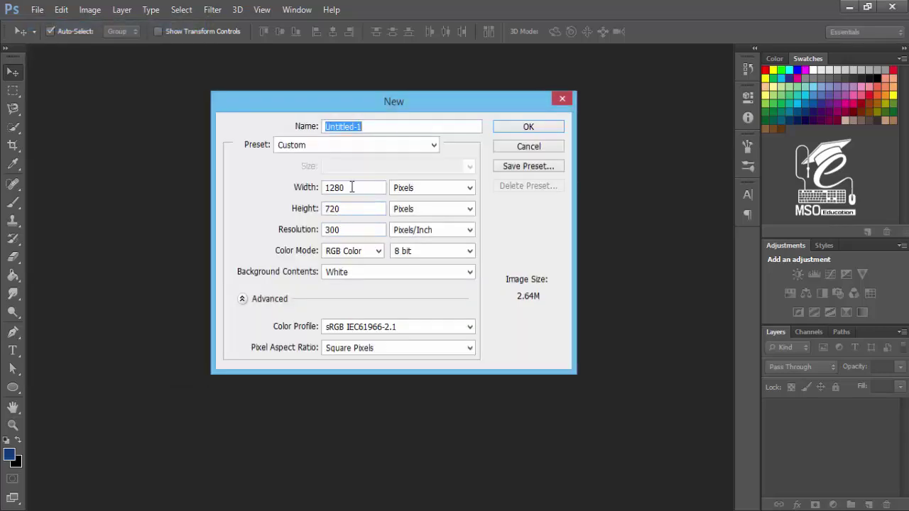
left_click(350, 188)
key("Tab")
key("Tab")
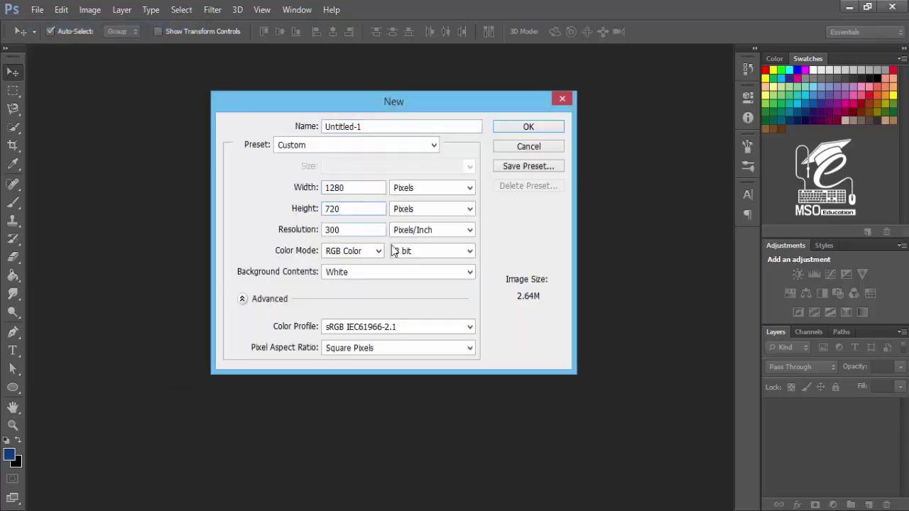
left_click(529, 127)
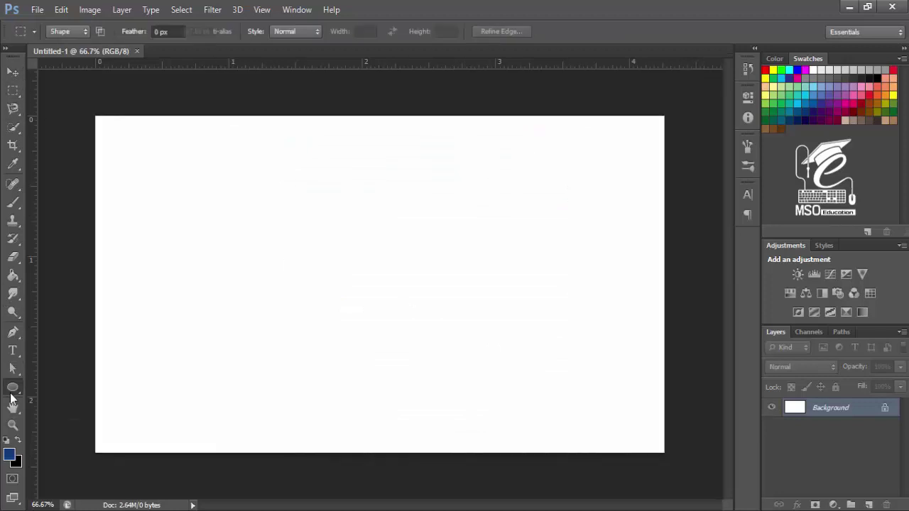
- Draw a large circle with the Ellipse tool and move it up-left near the canvas centre
right_click(13, 387)
left_click(64, 411)
left_click_drag(346, 219, 476, 402)
key("v")
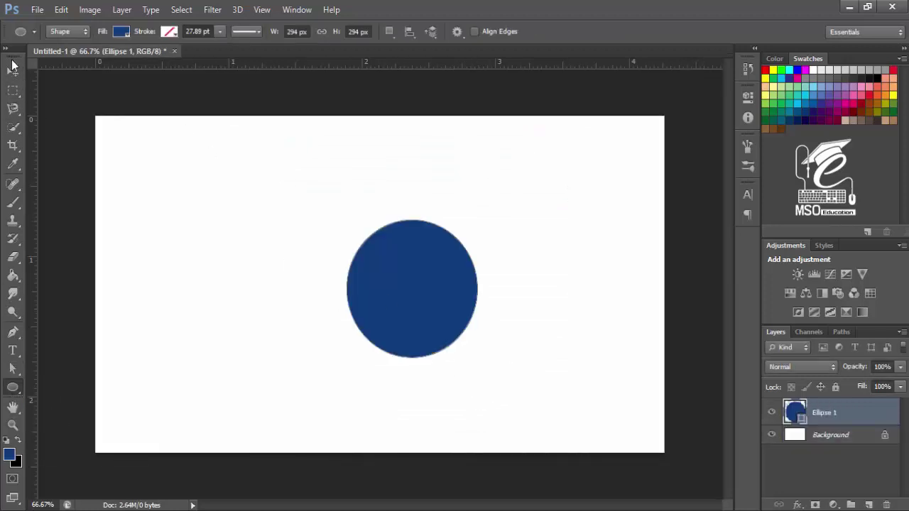
left_click_drag(434, 302, 397, 292)
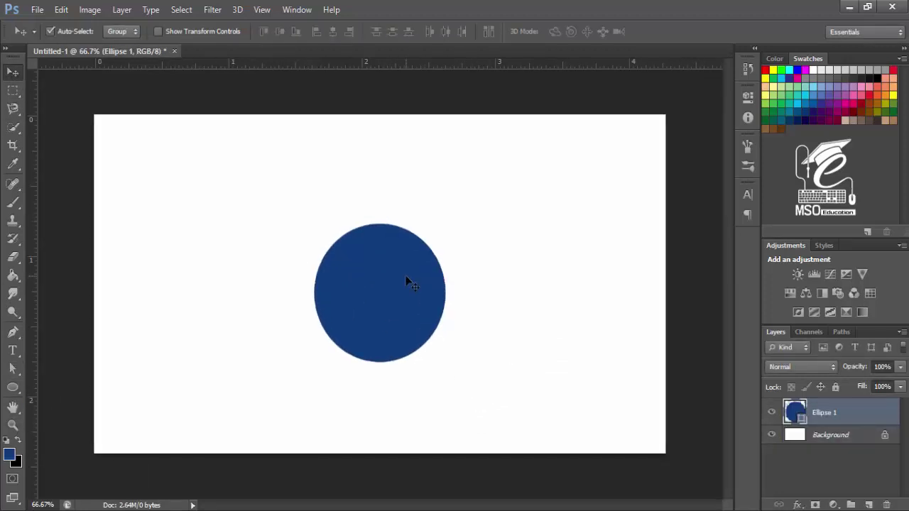
key("ctrl+1")
left_click_drag(503, 231, 63, 251)
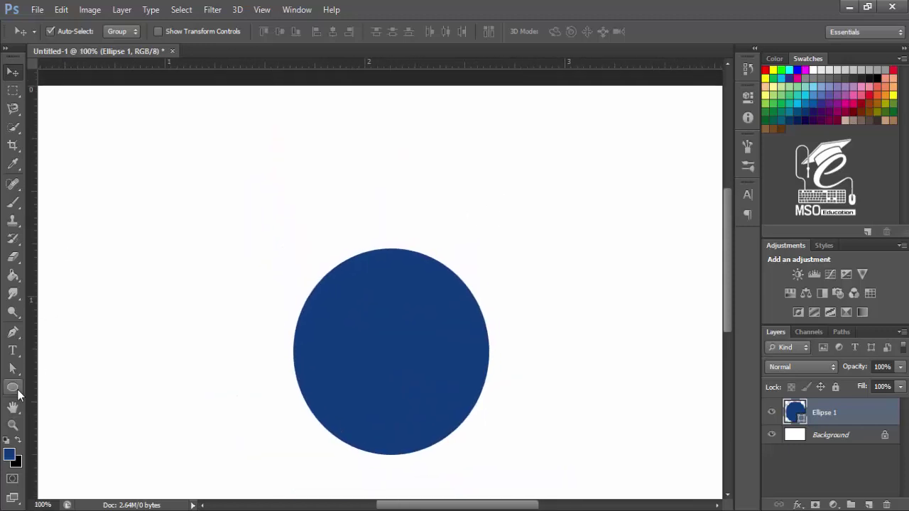
- Draw a small ellipse above the circle and pull its bottom down into a teardrop
left_click(14, 388)
key("ctrl+plus")
left_click_drag(299, 141, 384, 184)
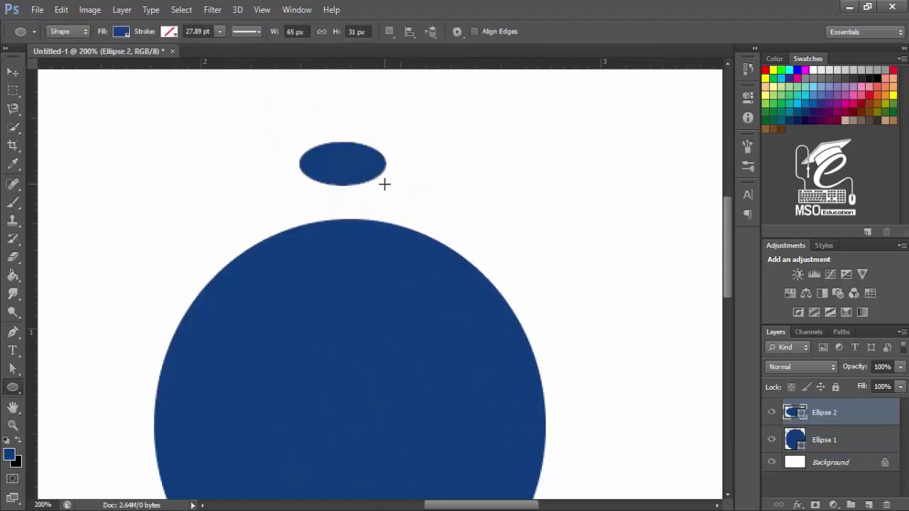
key("a")
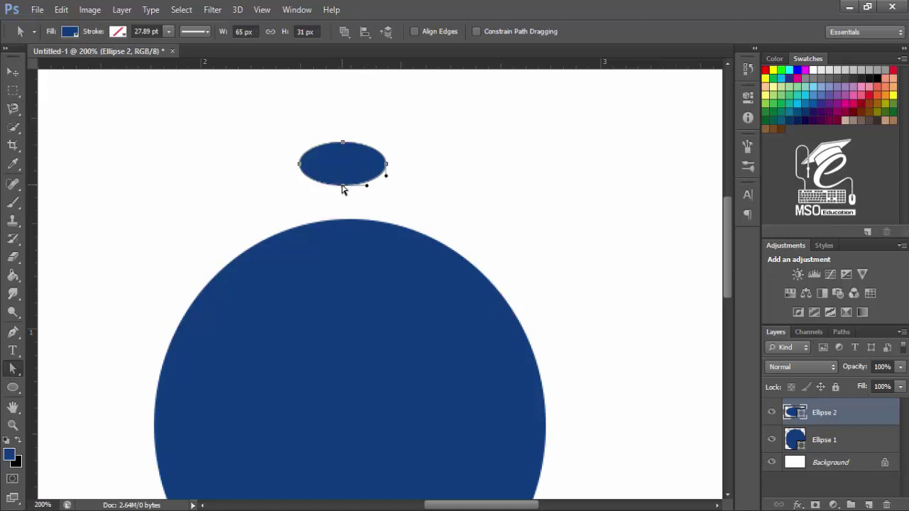
left_click_drag(341, 186, 343, 238)
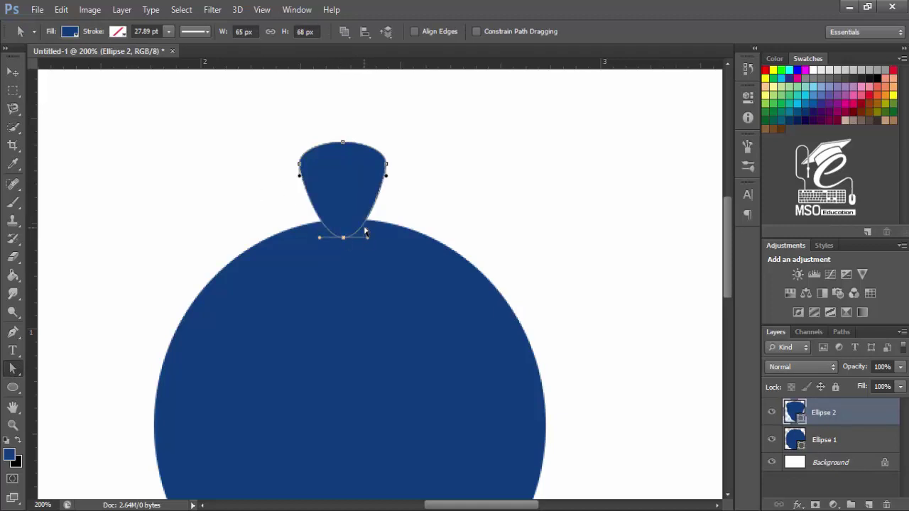
left_click_drag(345, 243, 345, 253)
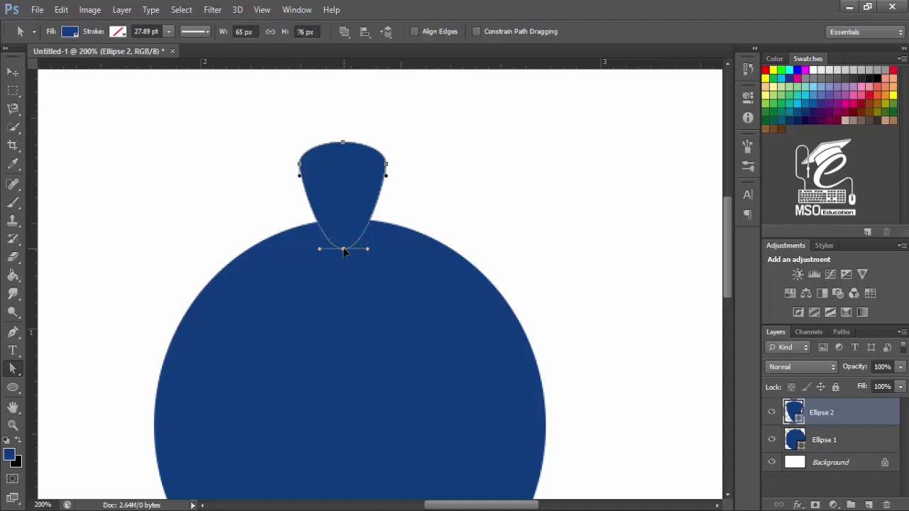
- Add anchor points on the left and right edges of the teardrop shape
right_click(366, 231)
left_click(406, 178)
right_click(317, 226)
left_click(334, 179)
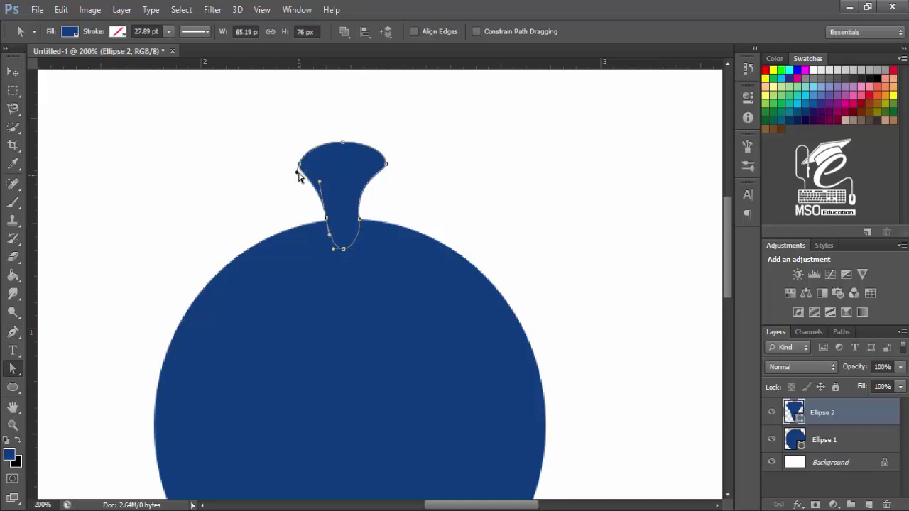
key("ctrl+plus")
key("ctrl+plus")
scroll(282, 228, "up", 3)
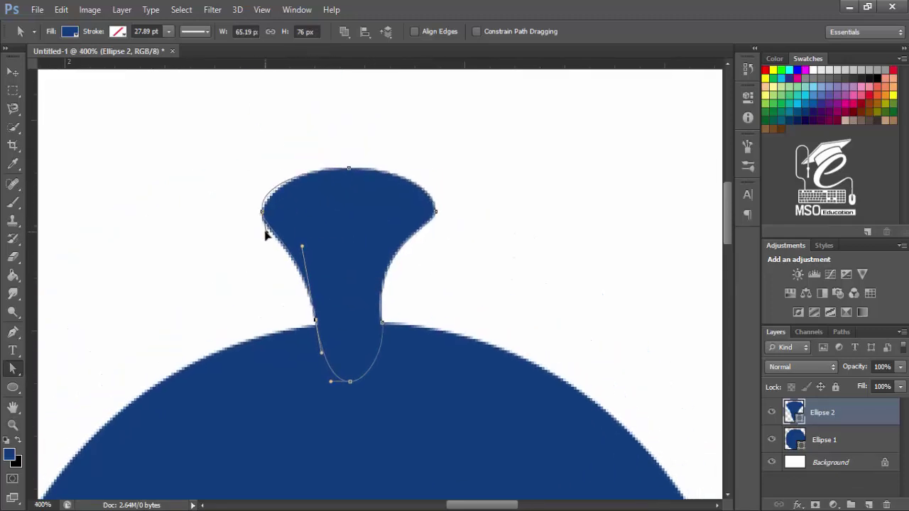
- Adjust the anchors to curve the sides and round the top into a flared neck
left_click(266, 235)
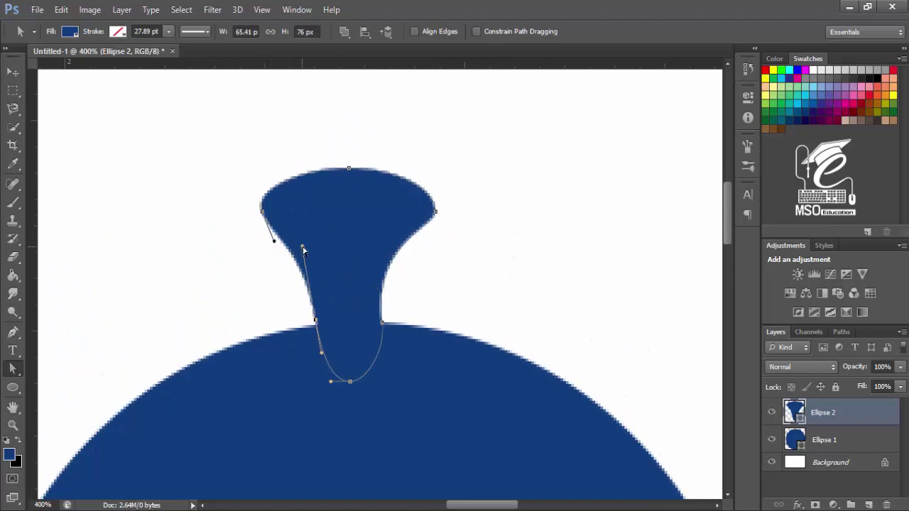
left_click_drag(302, 247, 310, 245)
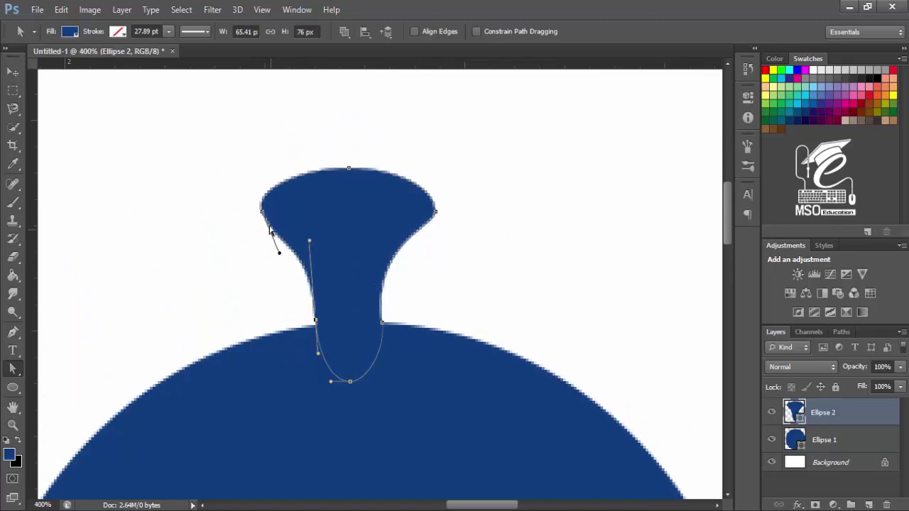
left_click_drag(348, 171, 349, 167)
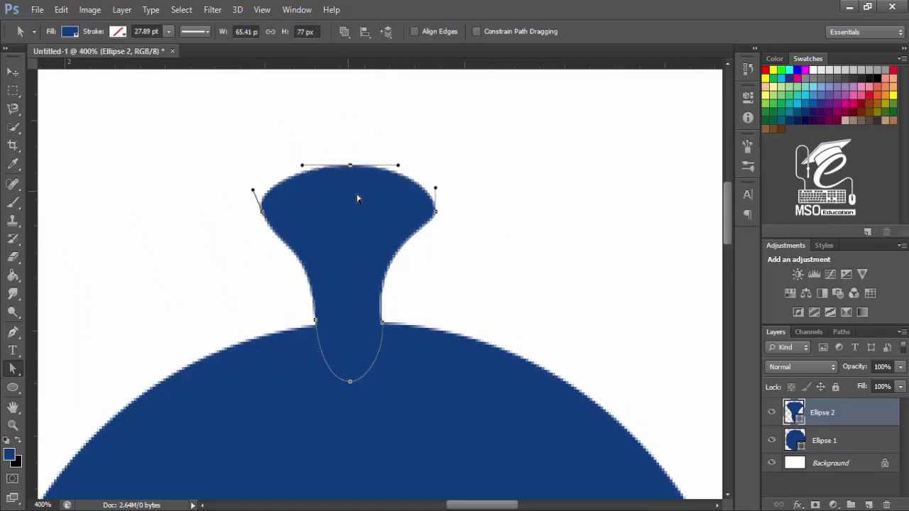
left_click_drag(434, 228, 425, 229)
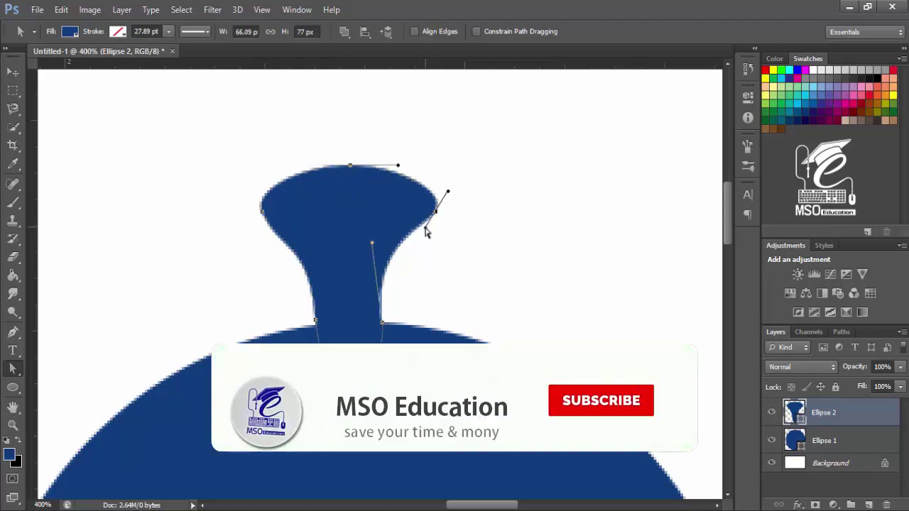
- Move the circle and neck up slightly at 100% zoom
key("v")
left_click_drag(360, 291, 347, 244)
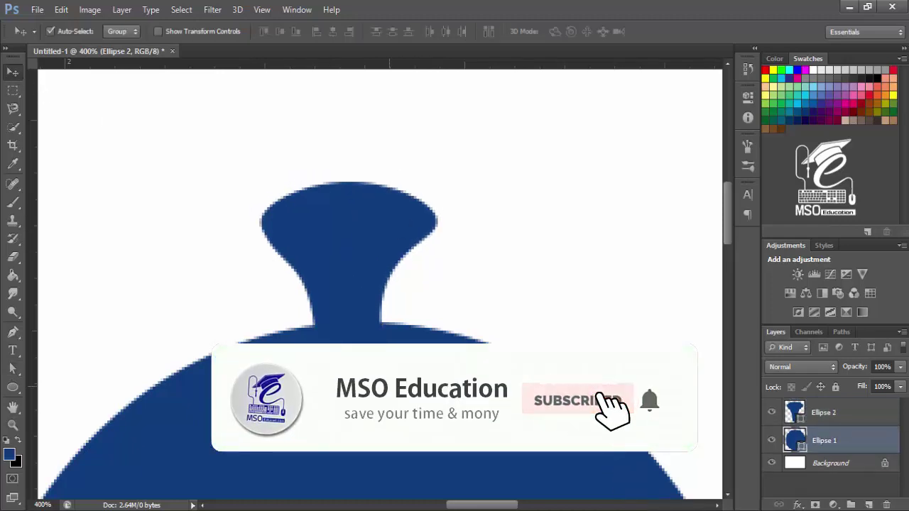
key("ctrl+1")
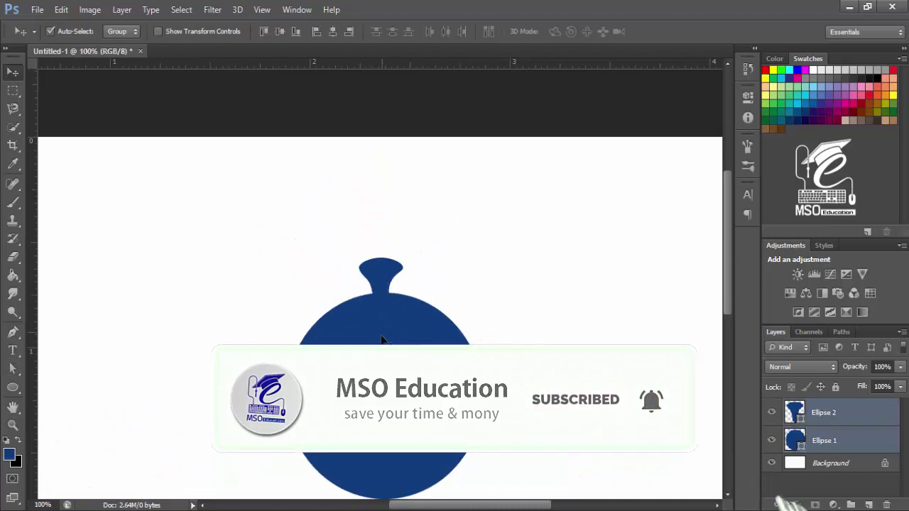
left_click_drag(382, 334, 375, 314)
- Switch the circle's fill to a gradient with a dark red starting stop
key("u")
left_click(121, 31)
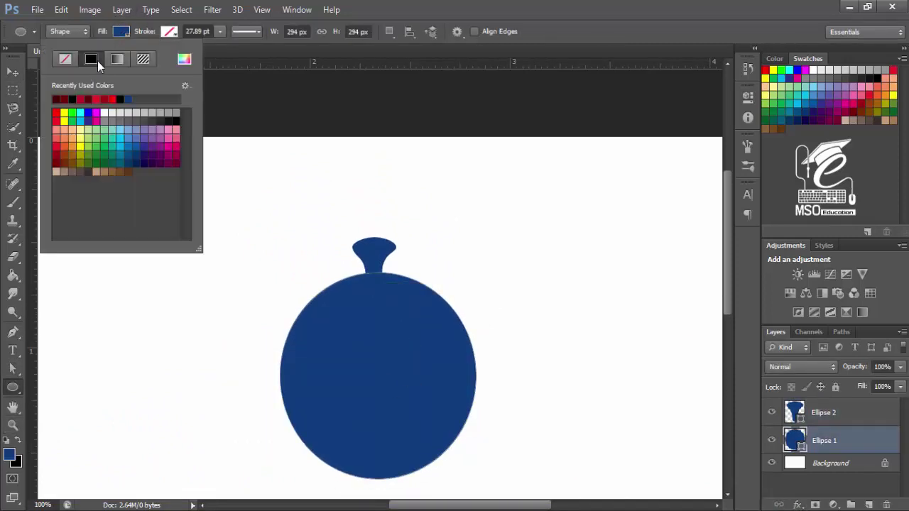
left_click(117, 59)
left_click(91, 59)
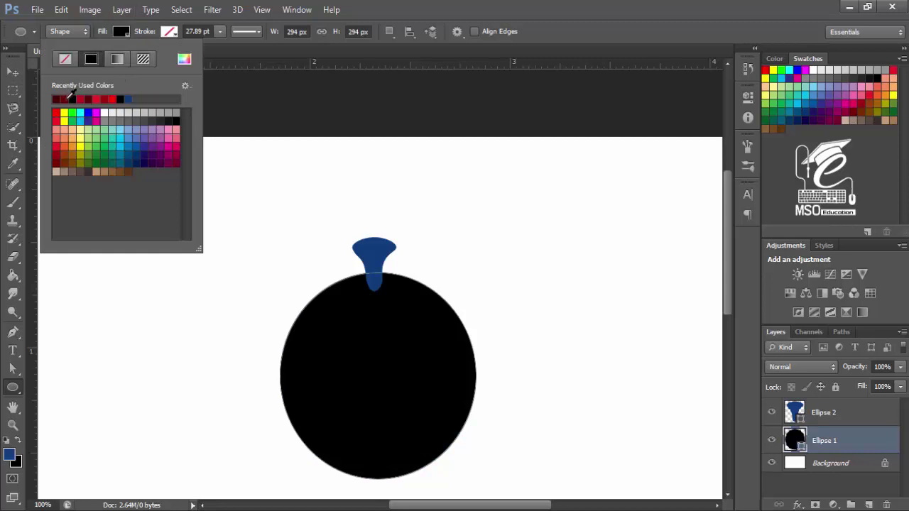
left_click(58, 97)
left_click(116, 61)
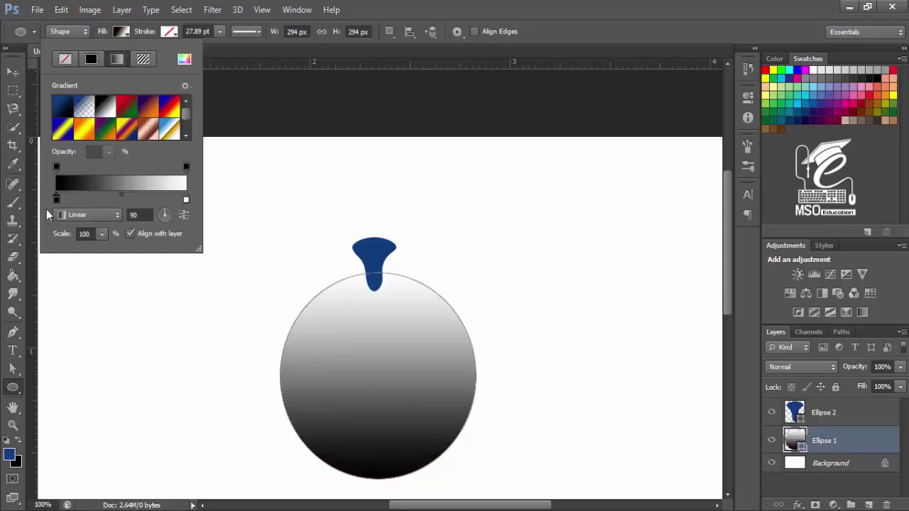
double_click(56, 199)
left_click(625, 248)
key("Return")
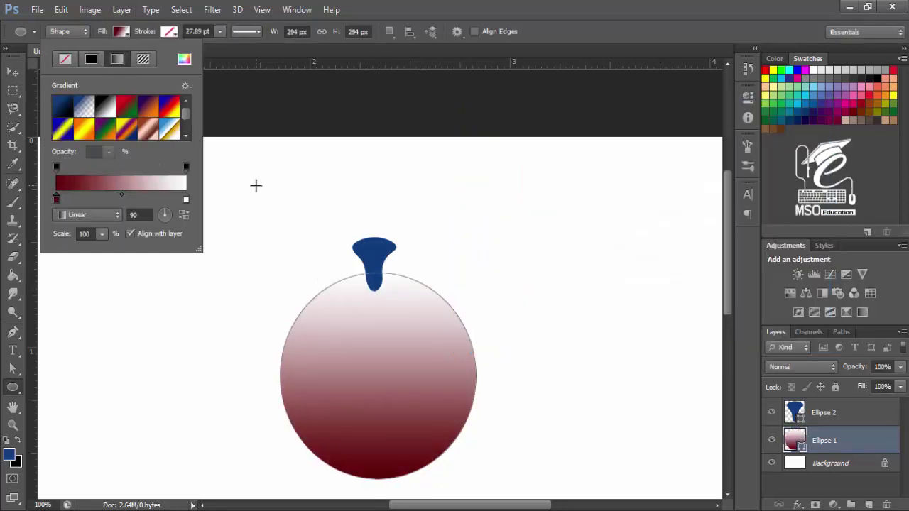
- Set the end stop to bright red, make it radial and reversed, enlarging the bright centre
double_click(186, 199)
left_click(630, 164)
left_click(782, 135)
left_click(89, 214)
left_click(85, 240)
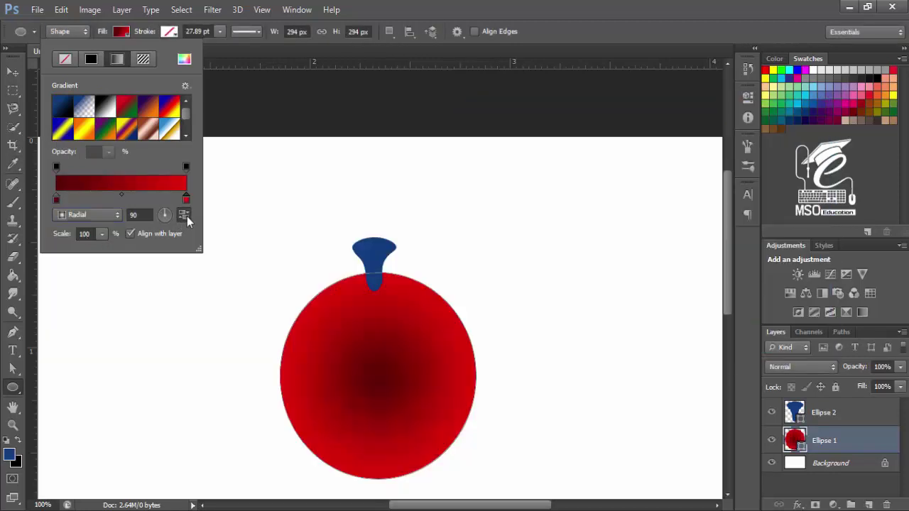
left_click(185, 217)
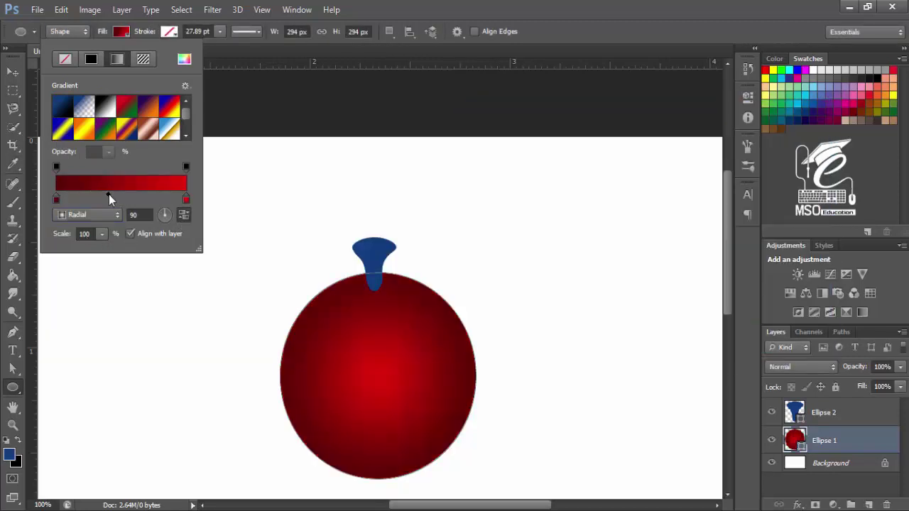
left_click_drag(109, 194, 100, 196)
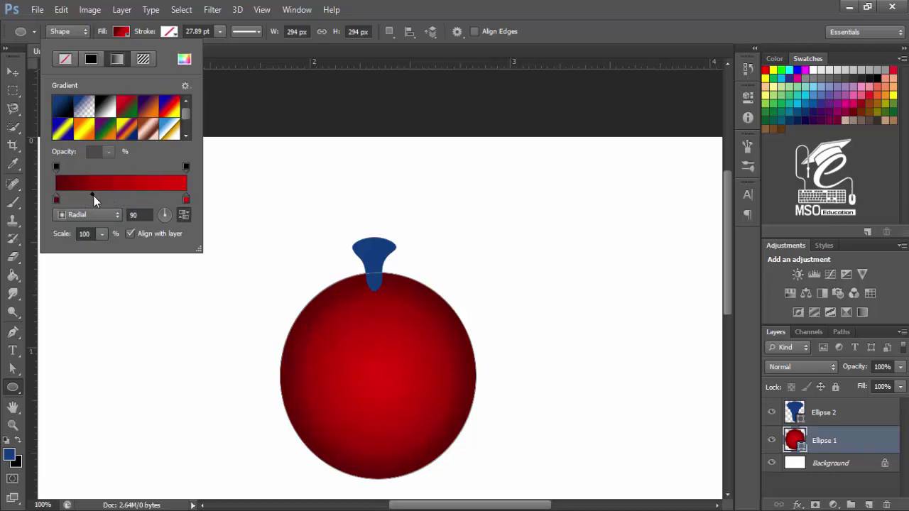
- Give the neck a gradient fill whose left stop is dark red sampled from the ball
left_click(12, 72)
left_click(384, 252)
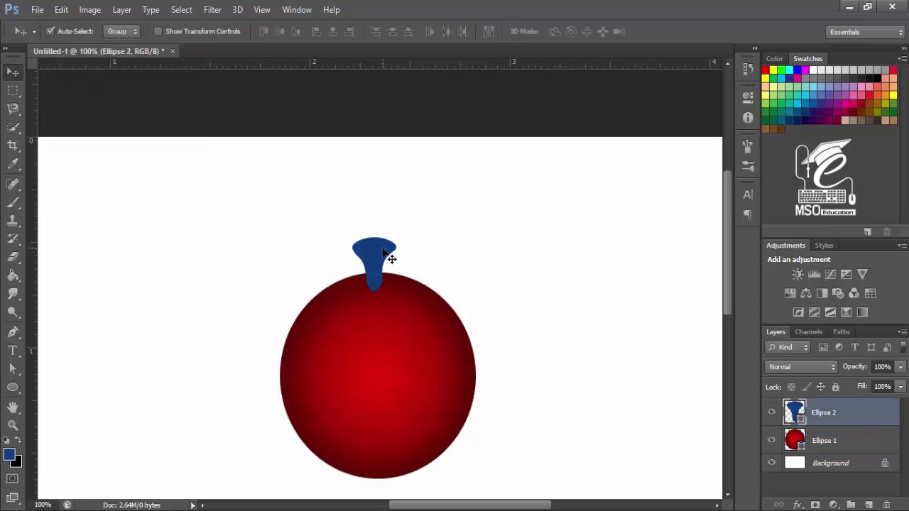
left_click(12, 387)
left_click(121, 31)
left_click(117, 59)
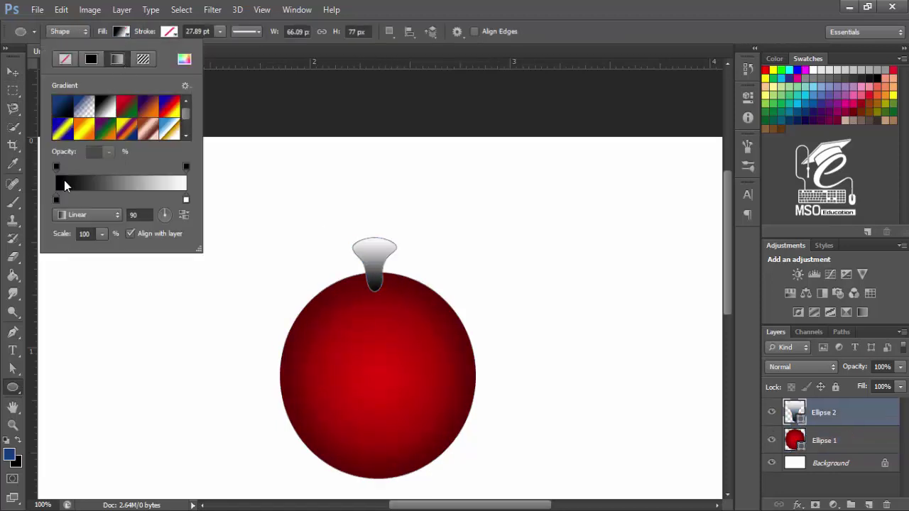
double_click(57, 199)
left_click(356, 315)
key("Return")
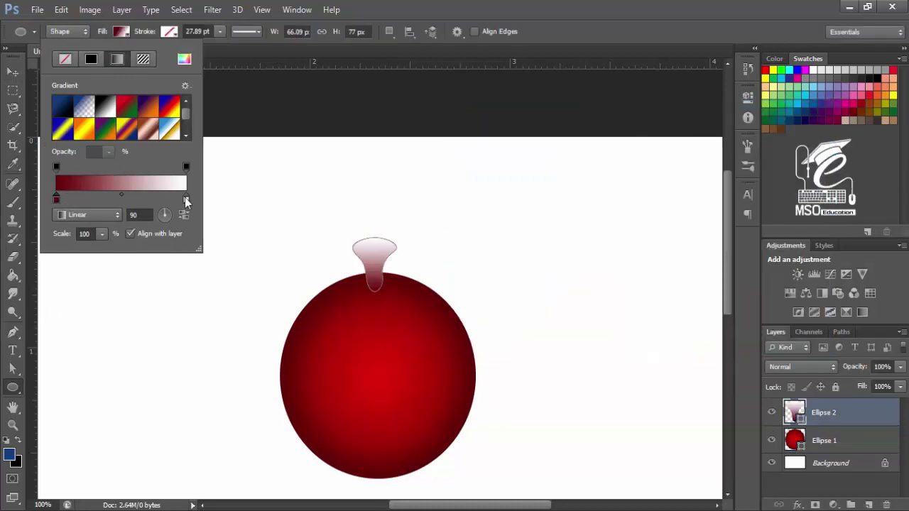
- Set the neck's right stop to brighter red and move Ellipse 2 below Ellipse 1
double_click(186, 199)
left_click(379, 330)
left_click(379, 363)
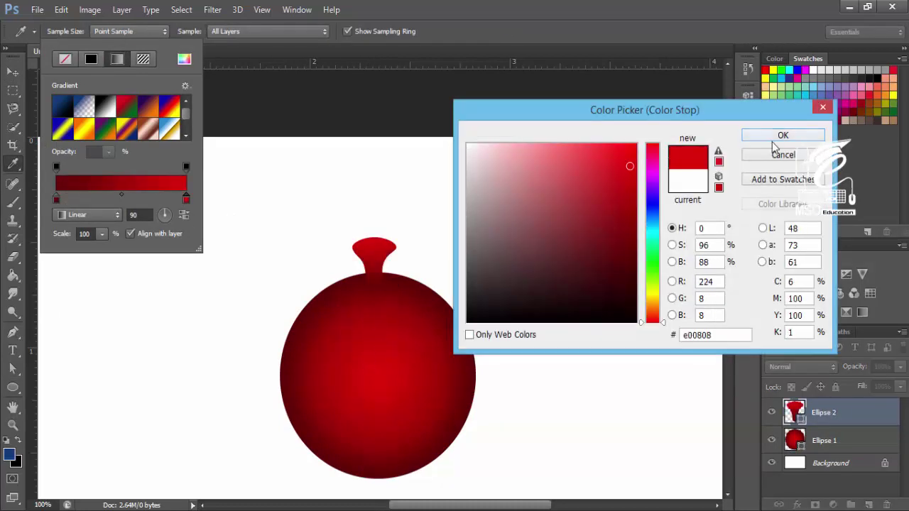
left_click(782, 135)
key("v")
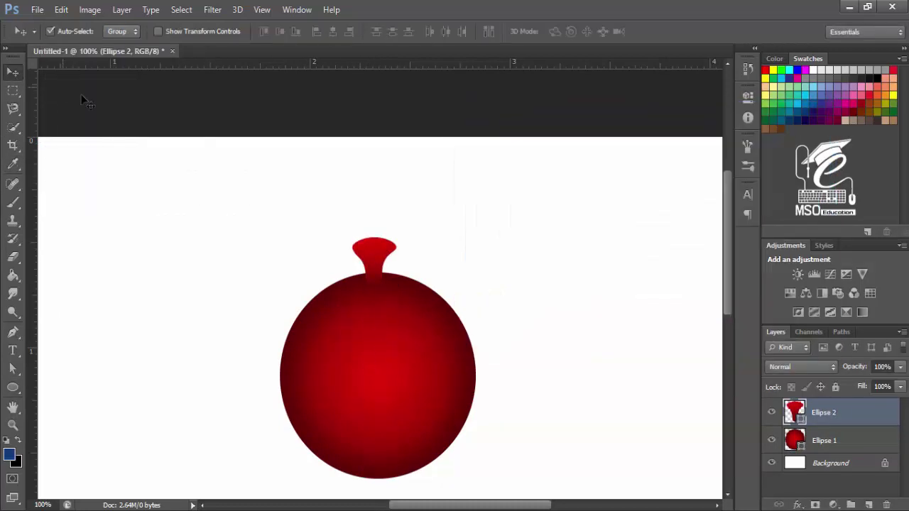
left_click_drag(792, 444, 793, 452)
key("ctrl+plus")
key("ctrl+plus")
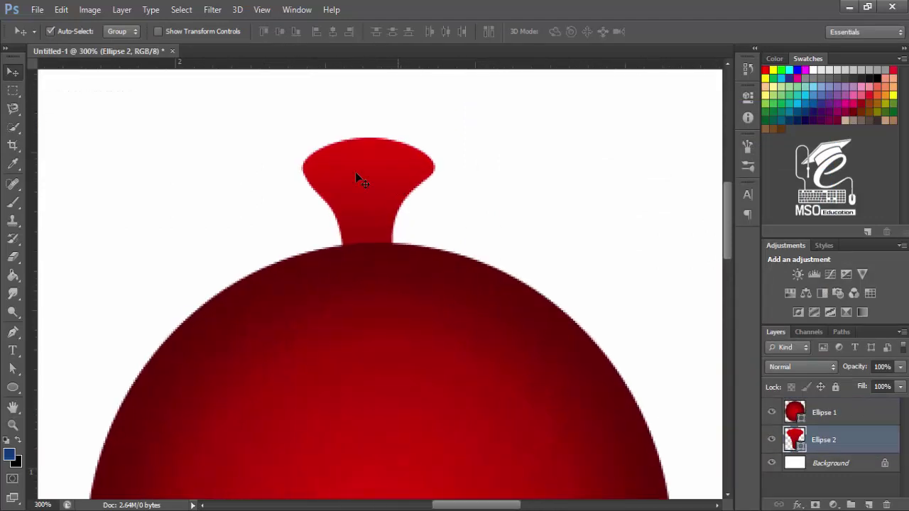
- Draw a small dark red ellipse on top of the neck
left_click(13, 388)
left_click(121, 31)
left_click(96, 59)
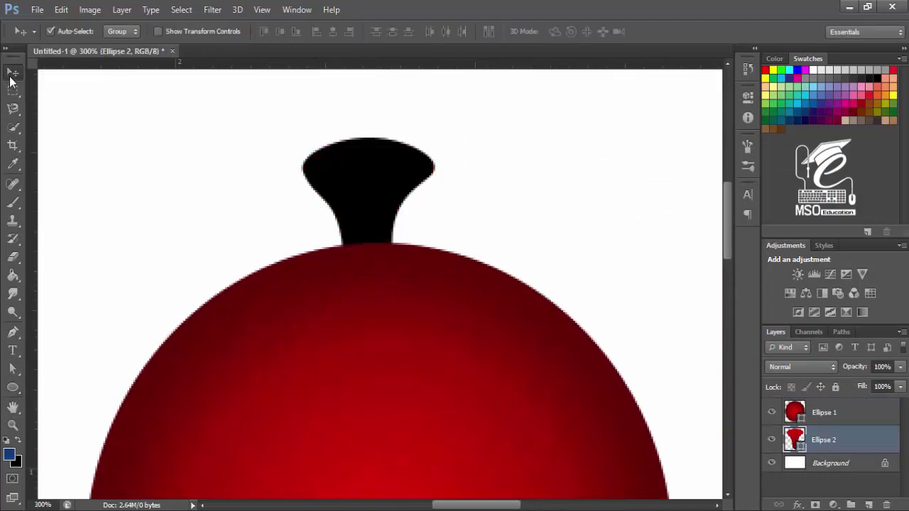
left_click_drag(334, 152, 399, 173)
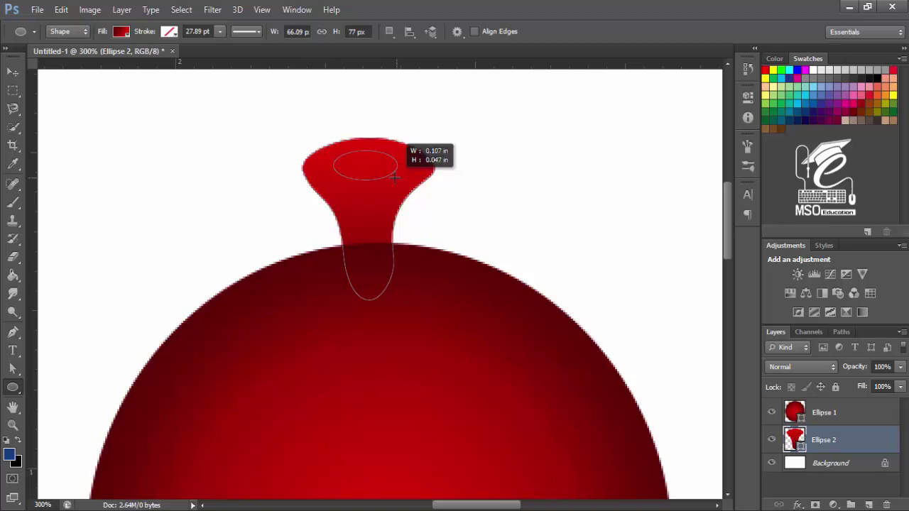
left_click(121, 31)
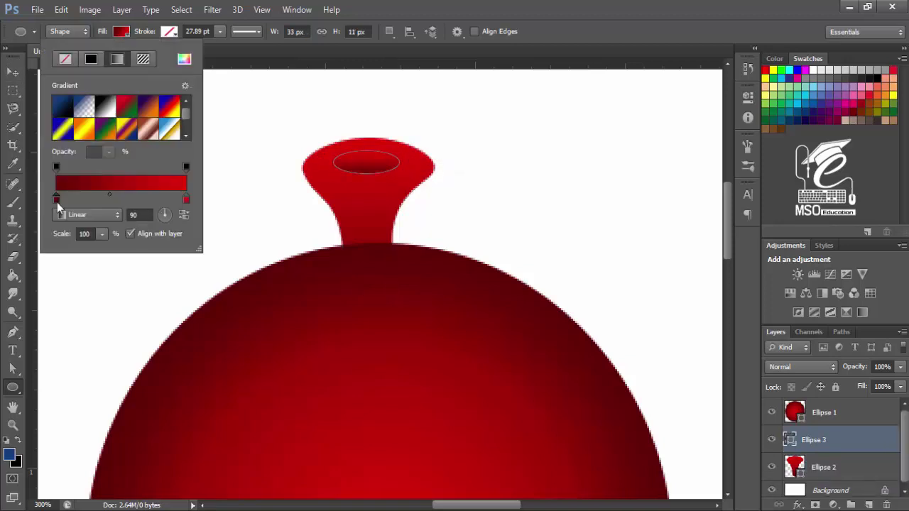
left_click(91, 59)
left_click(58, 97)
key("v")
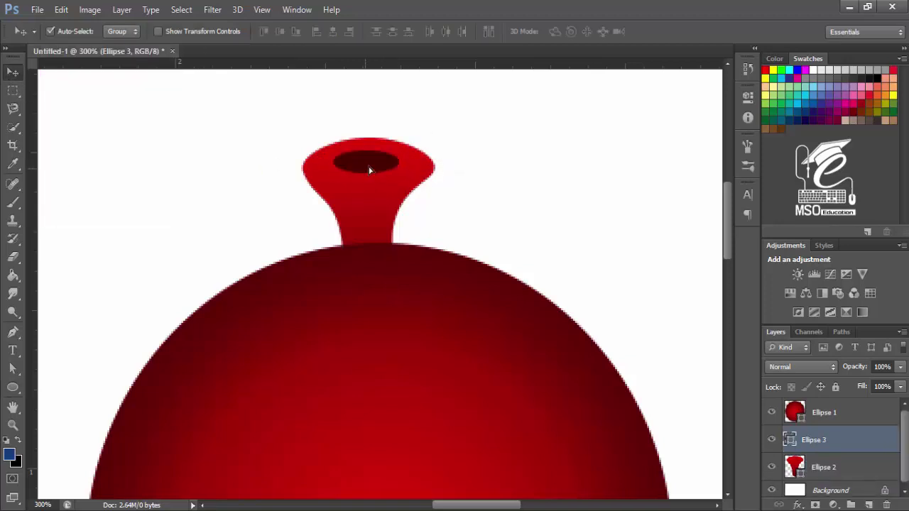
- Duplicate it as Ellipse 3 copy with a brighter red fill, shifted above the dark one
left_click_drag(817, 437, 868, 504)
left_click(13, 387)
left_click(120, 31)
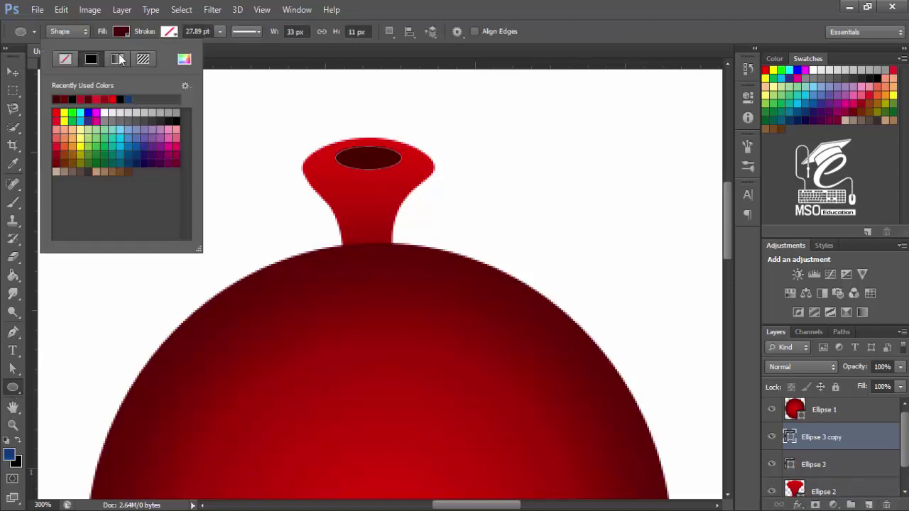
left_click(85, 97)
left_click(12, 74)
mouse_move(356, 150)
left_mouse_down()
mouse_move(356, 170)
mouse_move(425, 171)
left_mouse_up()
- Widen the dark Ellipse 3 slightly with Free Transform
left_click(813, 464, "shift")
key("ctrl+t")
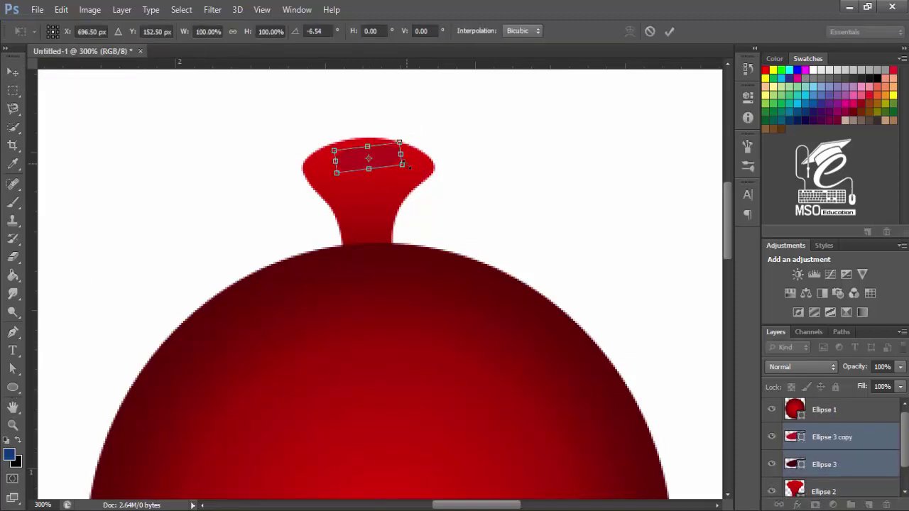
key("Return")
left_click(831, 465)
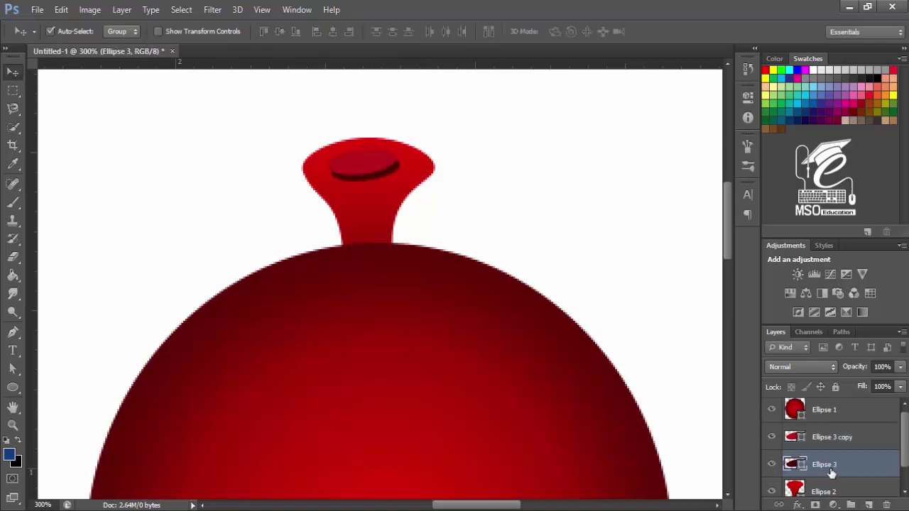
key("ctrl+t")
left_click_drag(333, 178, 332, 181)
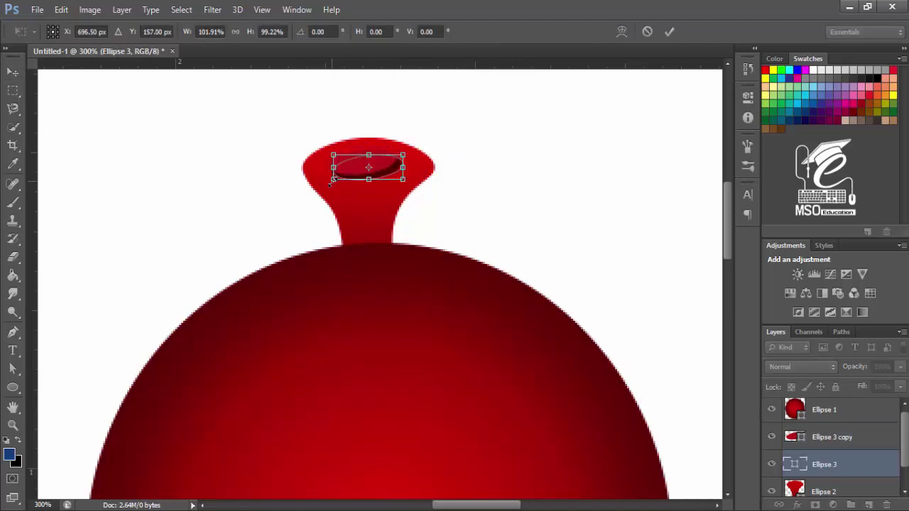
key("Return")
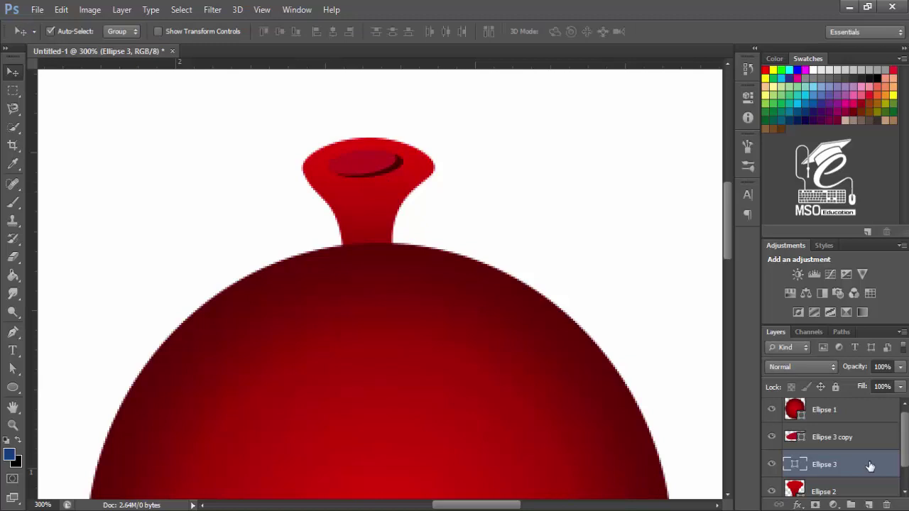
- Rotate both small ellipses slightly to tilt the opening
left_click(816, 439, "shift")
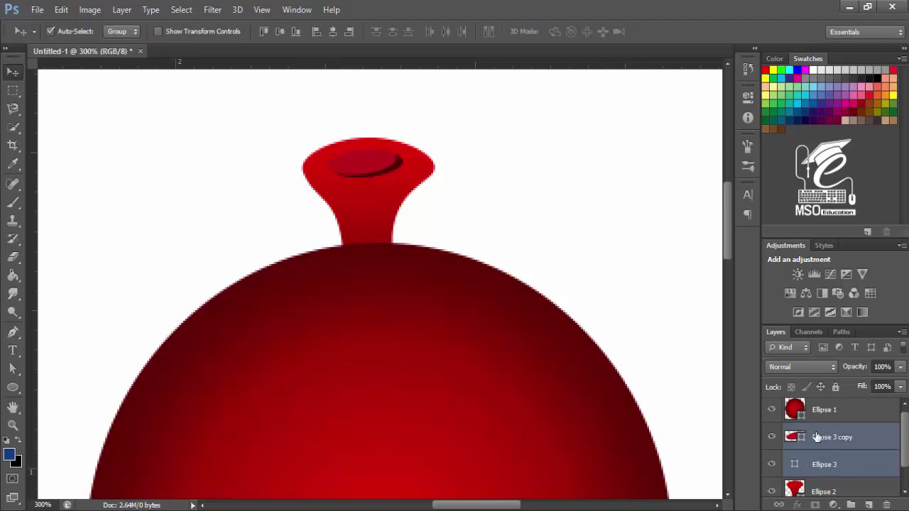
key("ctrl+t")
left_click_drag(428, 136, 432, 136)
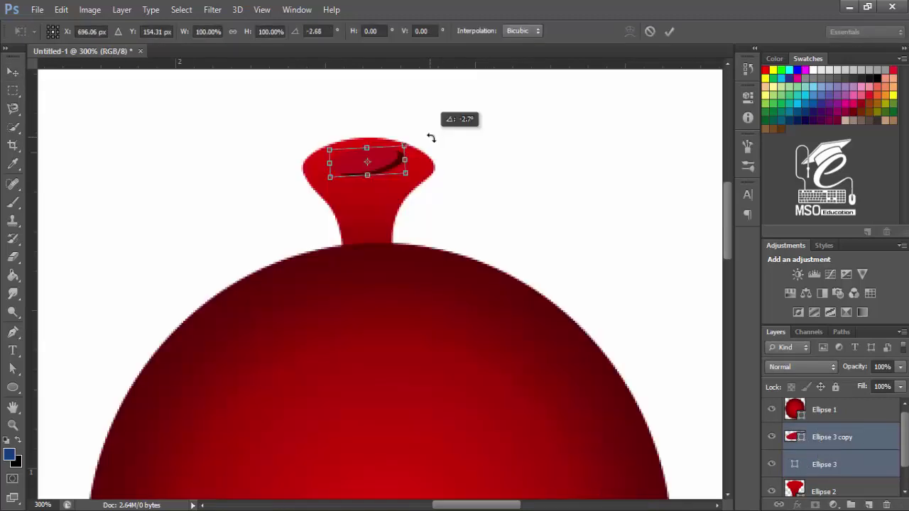
key("Return")
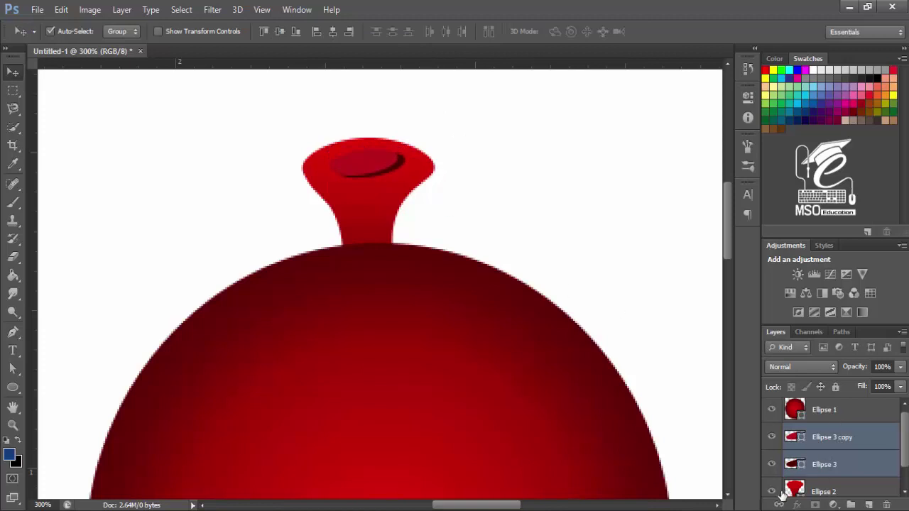
- Group the neck Ellipse 2 and both small ellipses into Group 1
left_click(781, 492, "shift")
key("ctrl+g")
left_click(772, 462)
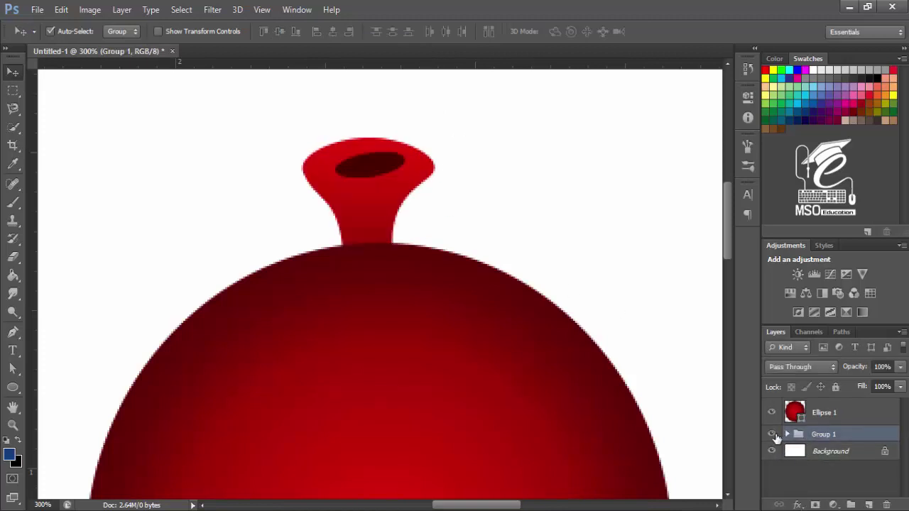
left_click(786, 434)
scroll(816, 448, "down", 2)
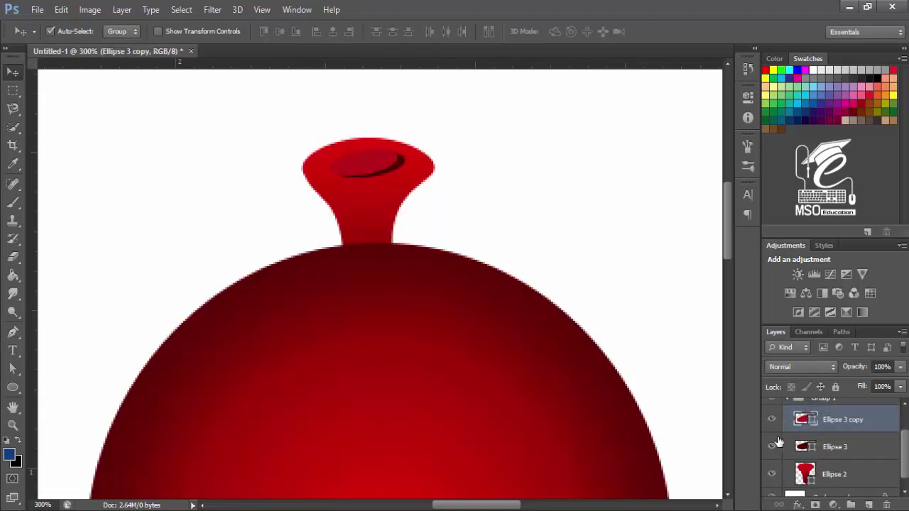
scroll(906, 446, "up", 1)
left_click(787, 418)
- Zoom out and select the ball layer Ellipse 1 to edit its gradient fill
key("ctrl+1")
left_click(360, 245)
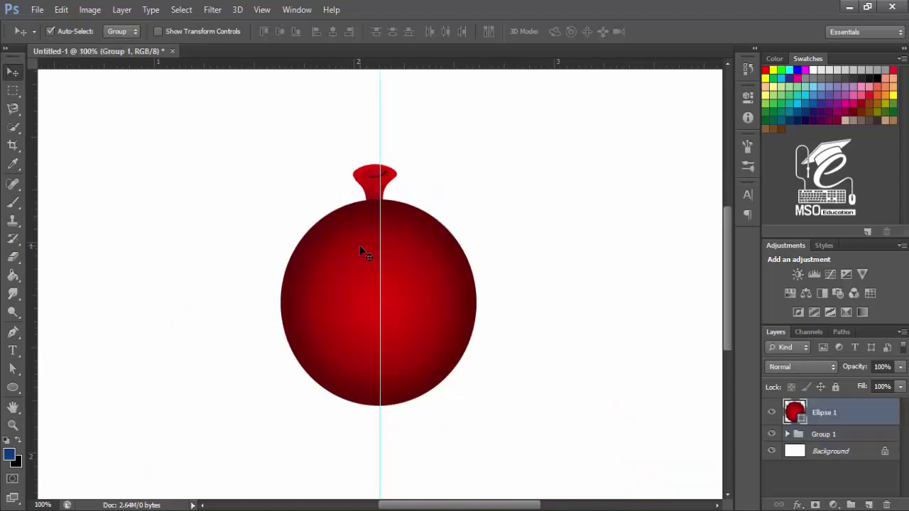
key("u")
left_click(121, 31)
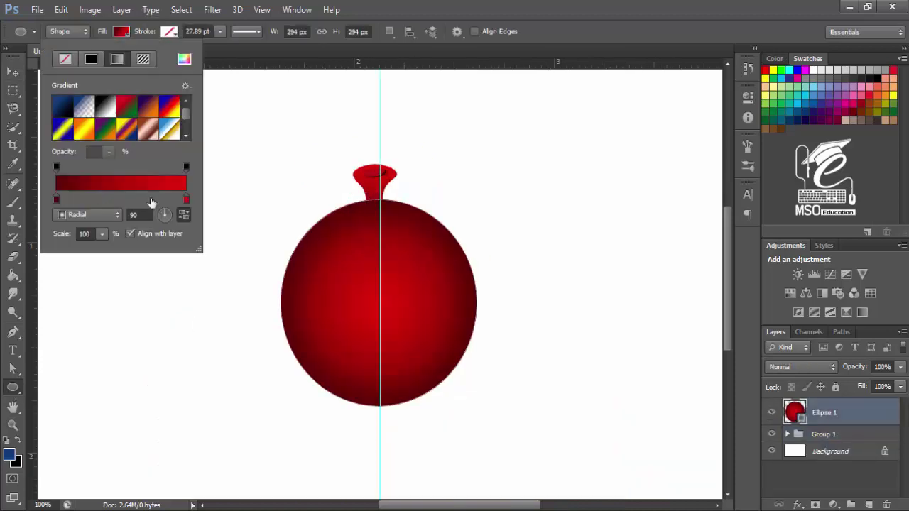
- Add a red middle stop to the ball's gradient and darken its left stop
left_click(95, 199)
double_click(96, 198)
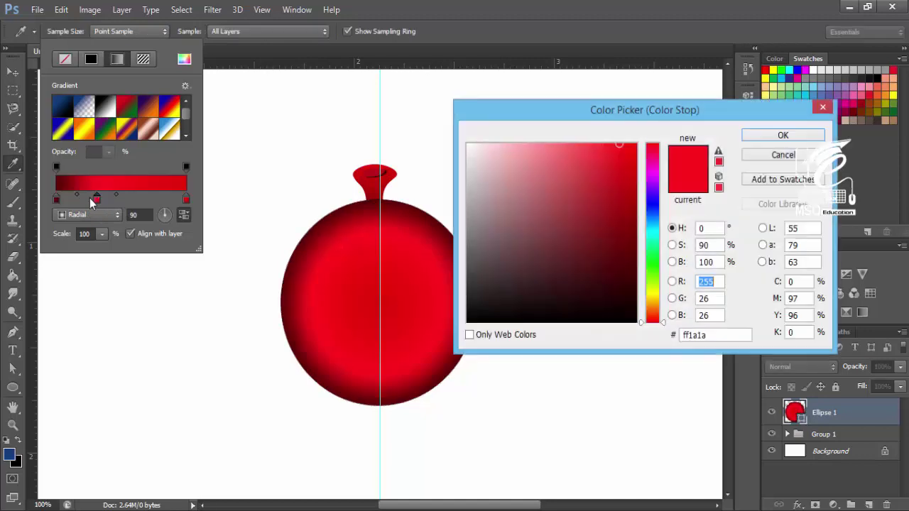
left_click(339, 224)
left_click(350, 242)
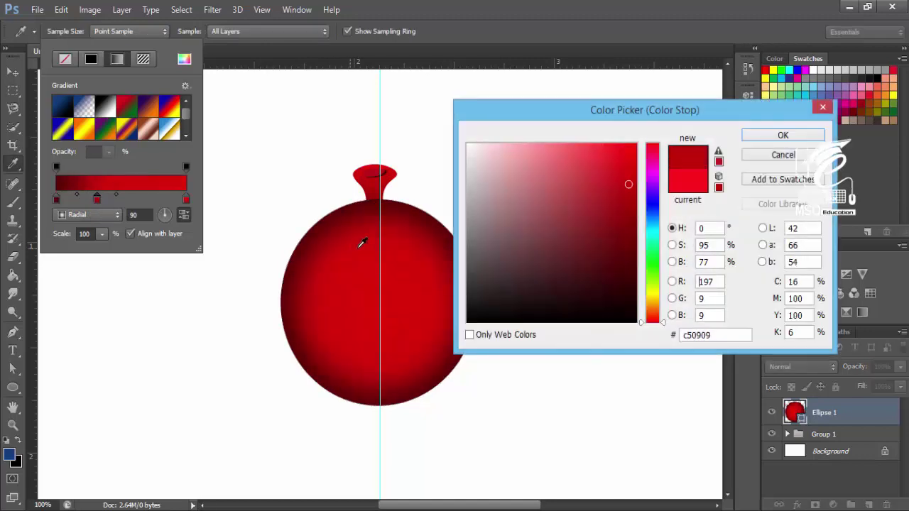
left_click(782, 135)
double_click(56, 198)
mouse_move(613, 249)
left_mouse_down()
mouse_move(625, 242)
mouse_move(619, 220)
left_mouse_up()
left_click(756, 137)
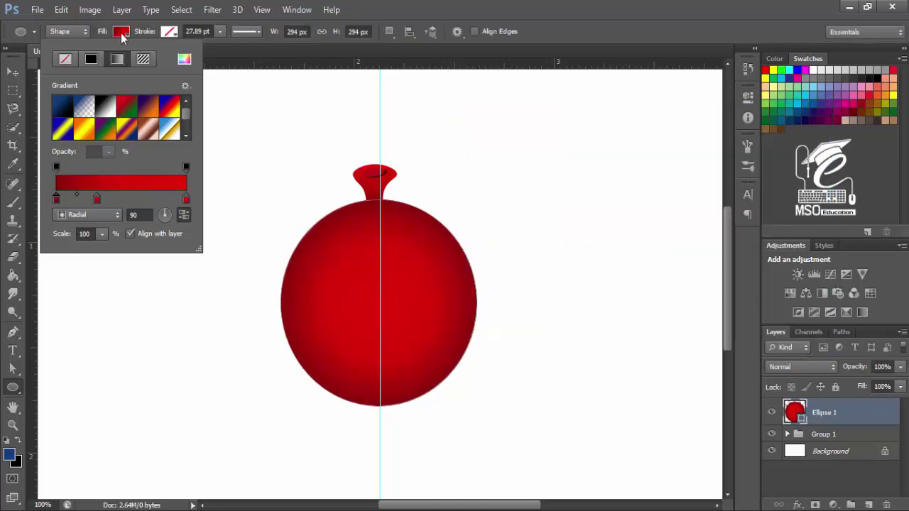
- Change the neck Ellipse 2's right gradient stop to a brighter red
left_click(823, 434)
left_click(786, 434)
left_click(834, 465)
left_click(121, 32)
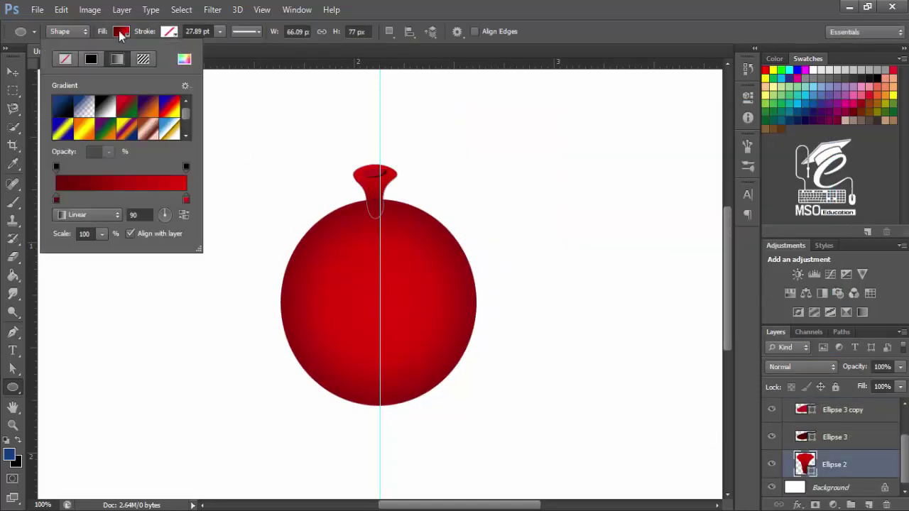
double_click(186, 200)
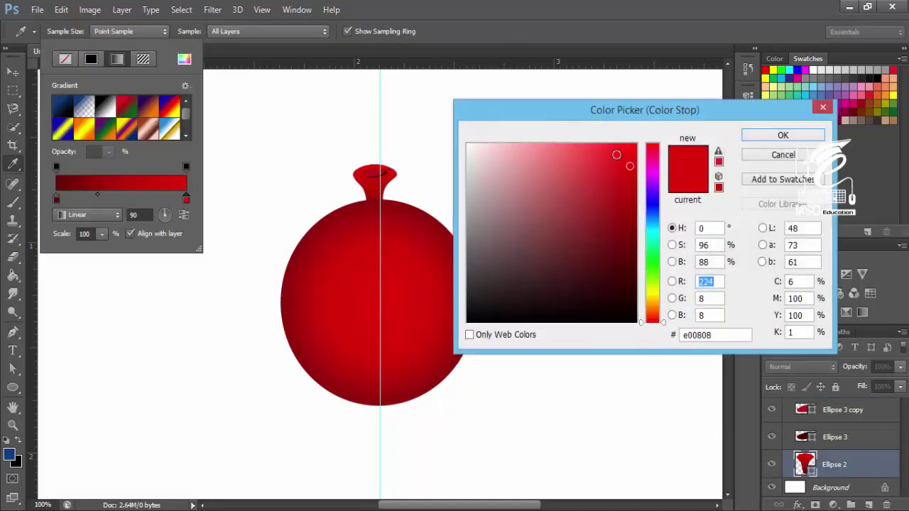
left_click(630, 147)
left_click(784, 137)
left_click(12, 74)
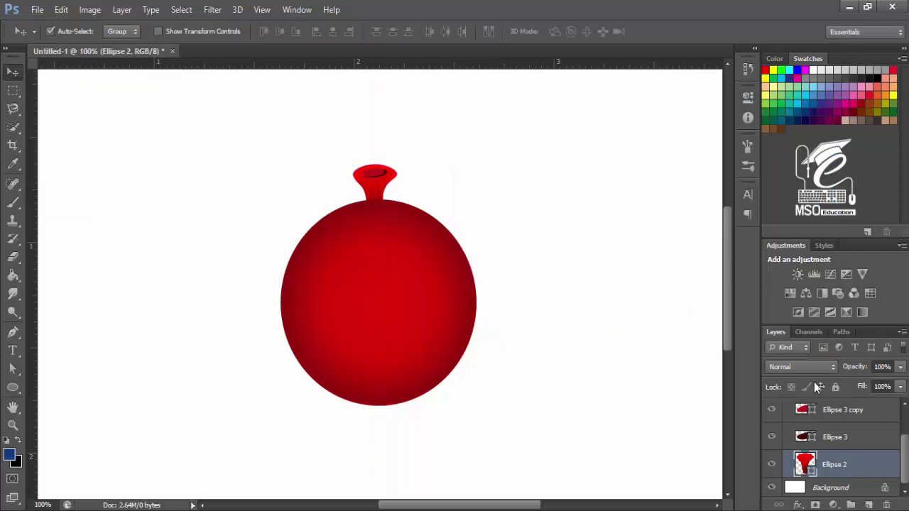
- Duplicate Group 1, merge the copy into one layer, and place it rotated on the sphere's upper right
left_click_drag(430, 323, 433, 326)
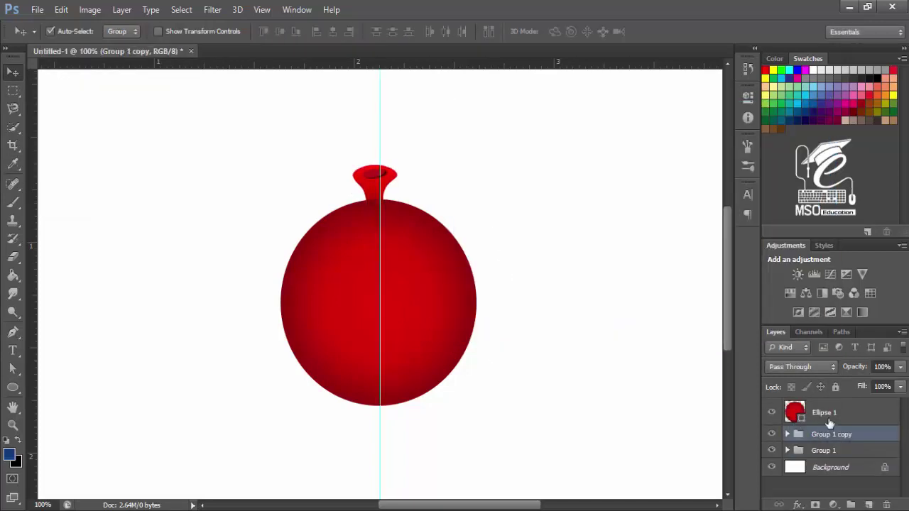
right_click(812, 434)
left_click(789, 294)
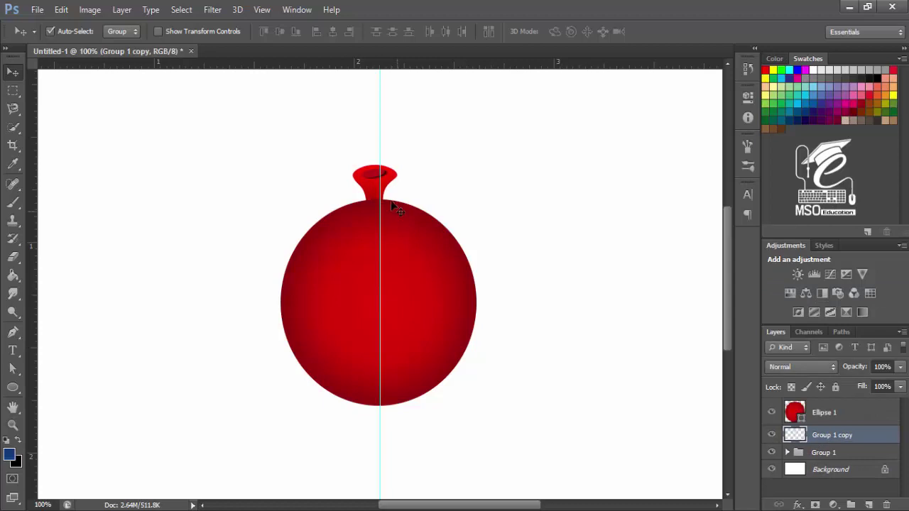
mouse_move(393, 189)
left_mouse_down()
mouse_move(467, 223)
mouse_move(457, 235)
mouse_move(497, 287)
left_mouse_up()
key("ctrl+t")
key("Return")
- Make further rotated copies of the neck spike toward the sphere's lower right
key("ctrl+t")
mouse_move(532, 263)
left_mouse_down()
mouse_move(502, 355)
mouse_move(477, 363)
mouse_move(473, 394)
left_mouse_up()
key("Return")
key("ctrl+t")
key("Return")
key("ctrl+t")
- Move and rotate the right-side spike copies to follow the sphere's edge
left_click_drag(485, 355, 490, 366)
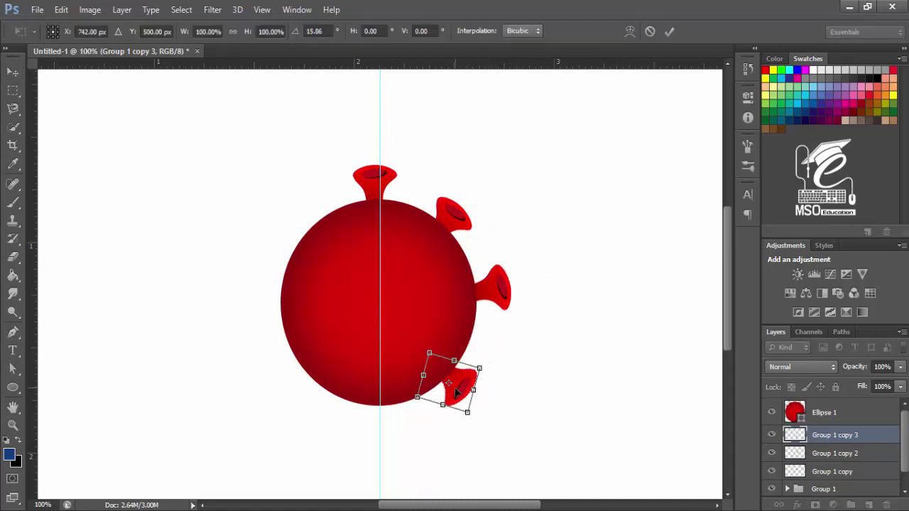
key("Return")
left_click_drag(497, 287, 490, 274)
key("ctrl+t")
key("Return")
left_click_drag(536, 247, 513, 308)
- Duplicate the right-side spikes and flip the copies horizontally onto the sphere's left side
left_click(462, 227)
left_click(453, 213, "shift")
left_click(496, 301, "shift")
left_click(389, 177, "shift")
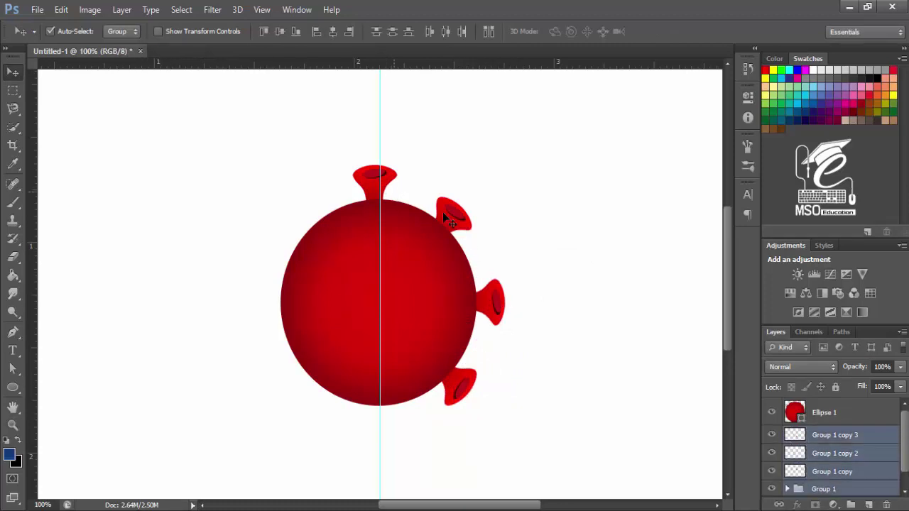
key("ctrl+j")
left_click_drag(504, 324, 365, 304)
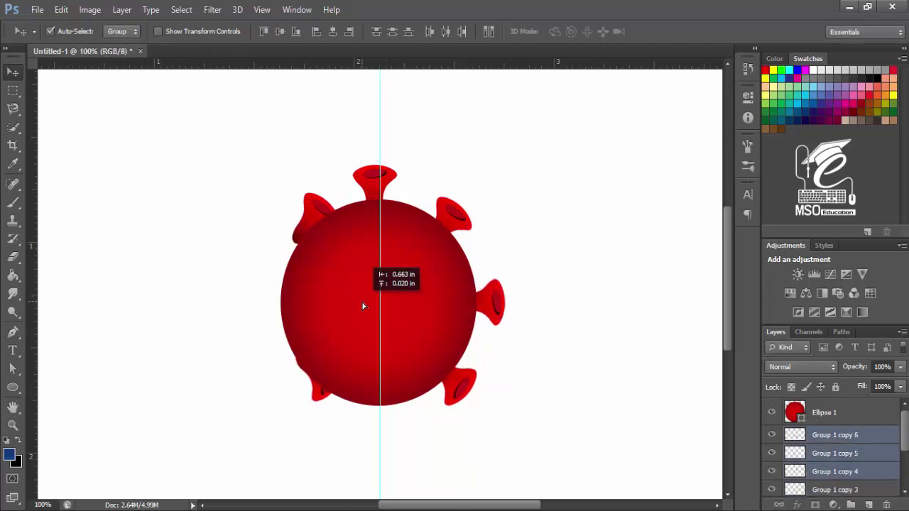
left_click(90, 9)
left_click(312, 434)
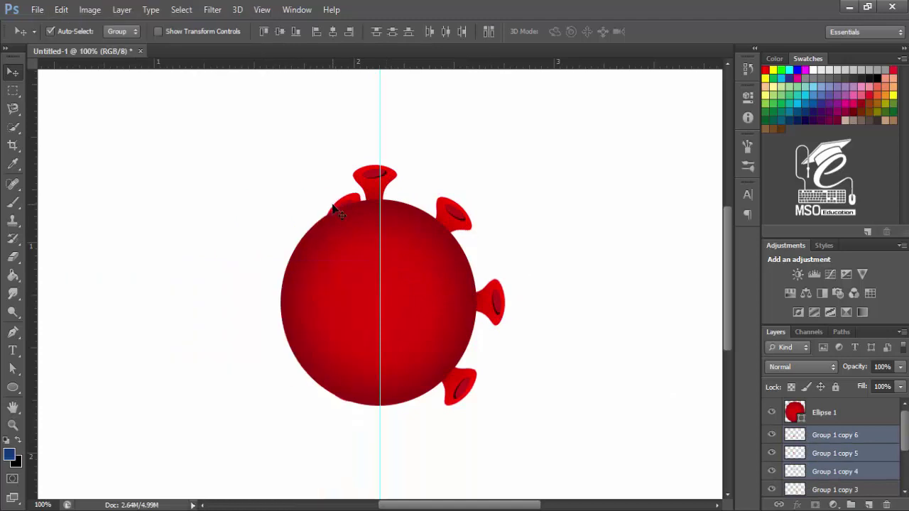
key("shift+Left")
key("Left")
key("Left")
key("Left")
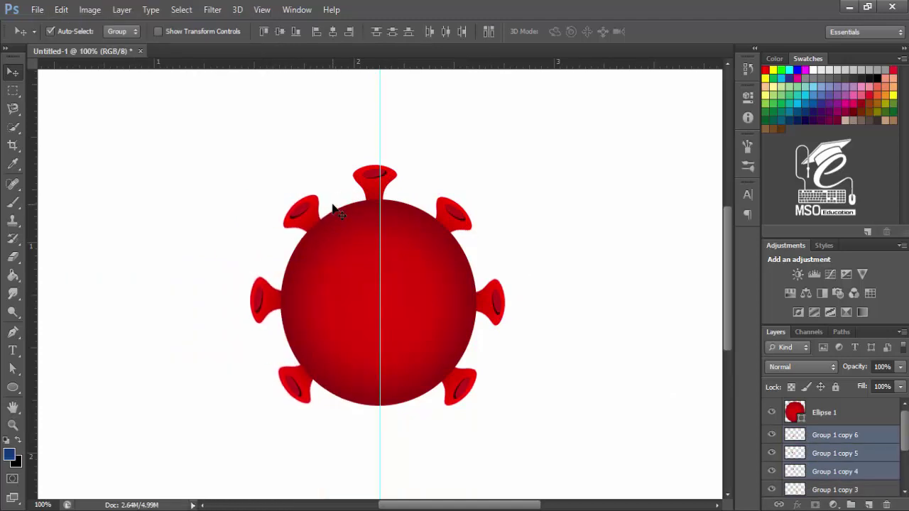
- Copy a spike and rotate it into place at the bottom centre of the sphere
left_click(458, 394)
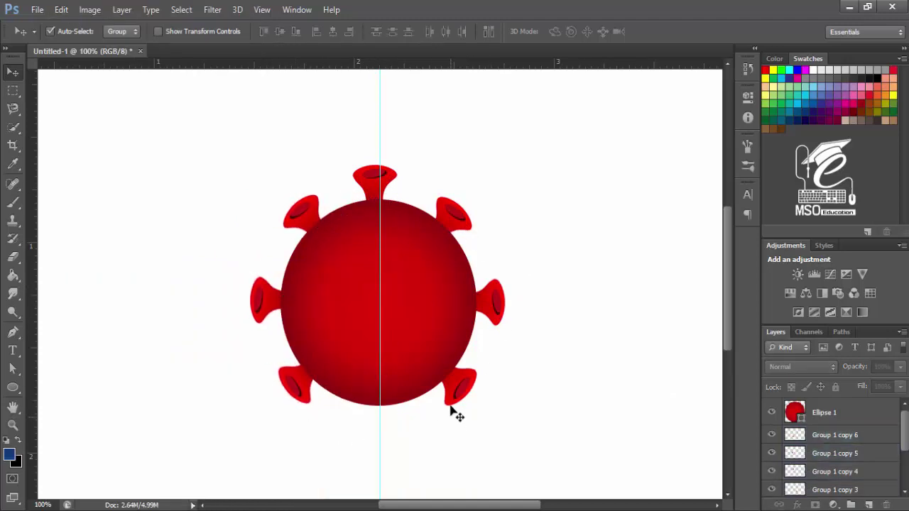
key("ctrl+j")
mouse_move(466, 410)
left_mouse_down()
mouse_move(392, 440)
mouse_move(470, 423)
mouse_move(408, 444)
mouse_move(393, 437)
left_mouse_up()
key("ctrl+t")
key("Return")
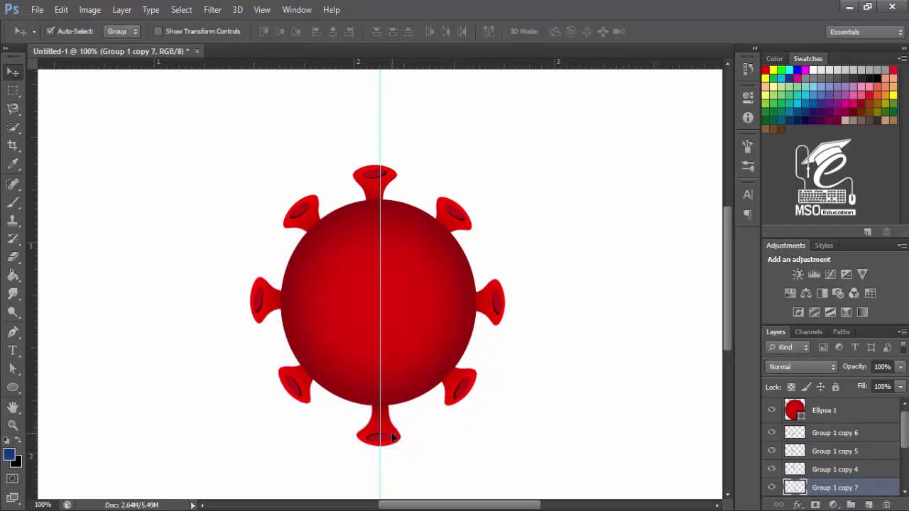
- Fine-tune the left, upper-left, top and right spikes into an even ring
left_click(295, 382)
left_click_drag(277, 306, 270, 307)
left_click(300, 214)
left_click_drag(300, 214, 305, 213)
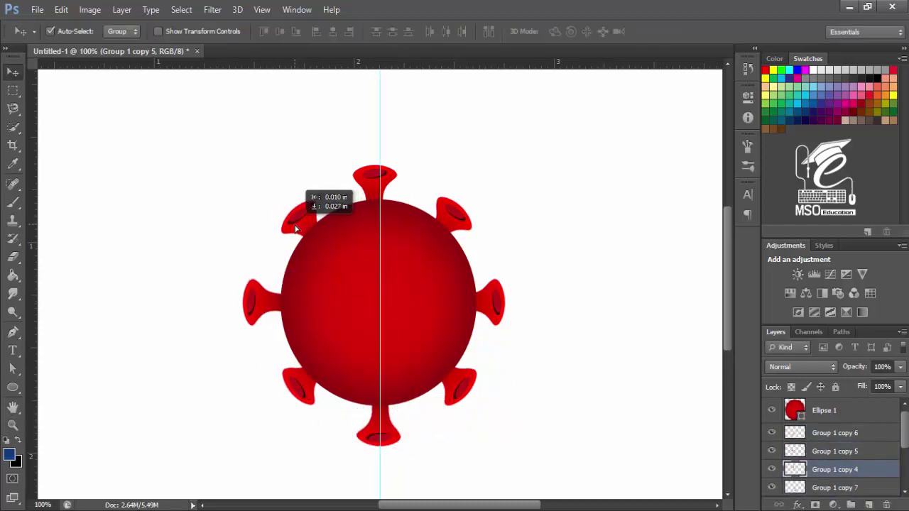
key("ctrl+t")
key("Return")
left_click_drag(374, 188, 376, 186)
left_click_drag(495, 302, 501, 303)
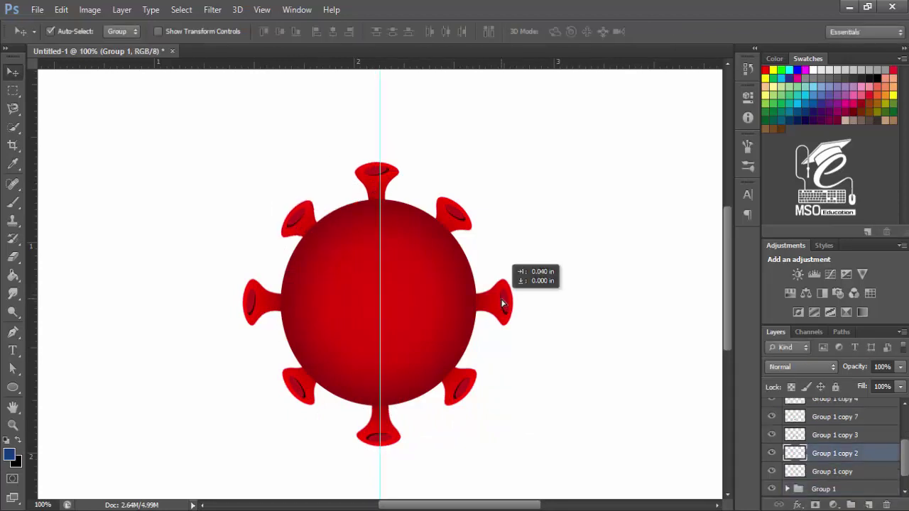
left_click_drag(263, 304, 260, 304)
- Select all eight spike layers and group them as Group 2
scroll(831, 448, "down", 3)
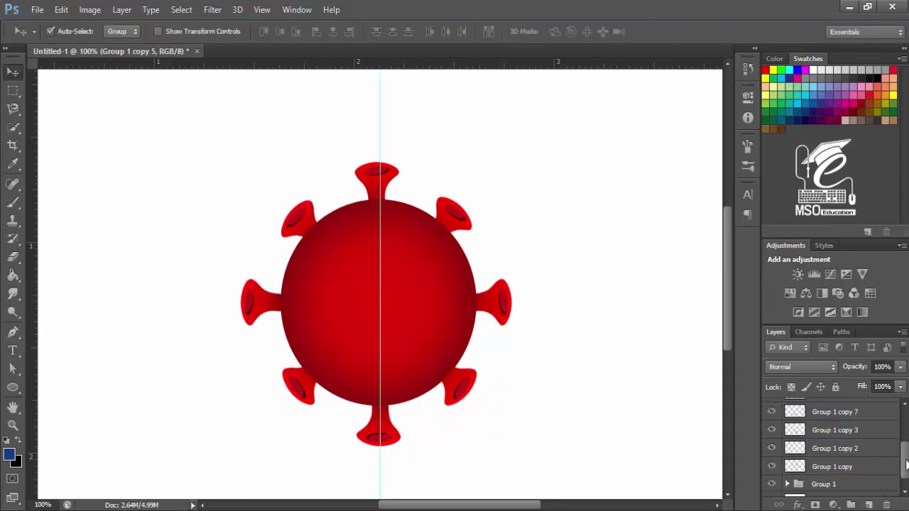
left_click_drag(796, 466, 821, 414)
left_click(828, 437, "shift")
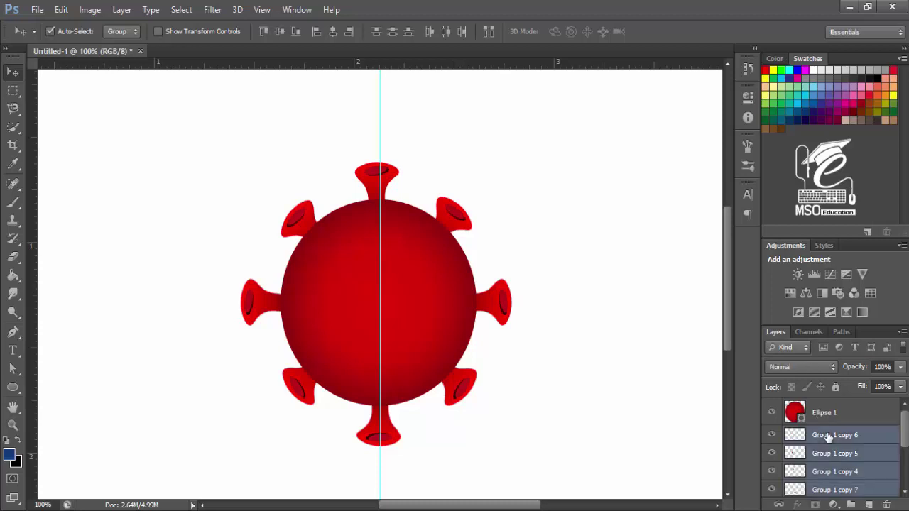
key("ctrl+g")
- Draw a small circle on a new layer and give it a dark red fill
key("ctrl+shift+alt+n")
key("u")
left_click_drag(397, 233, 422, 258)
left_click(119, 32)
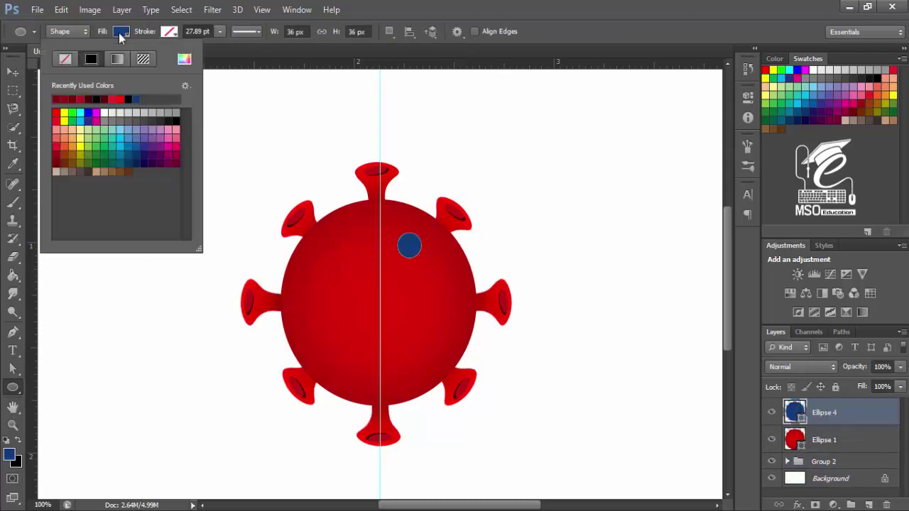
left_click(71, 96)
left_click(123, 32)
left_click(184, 59)
left_click(625, 226)
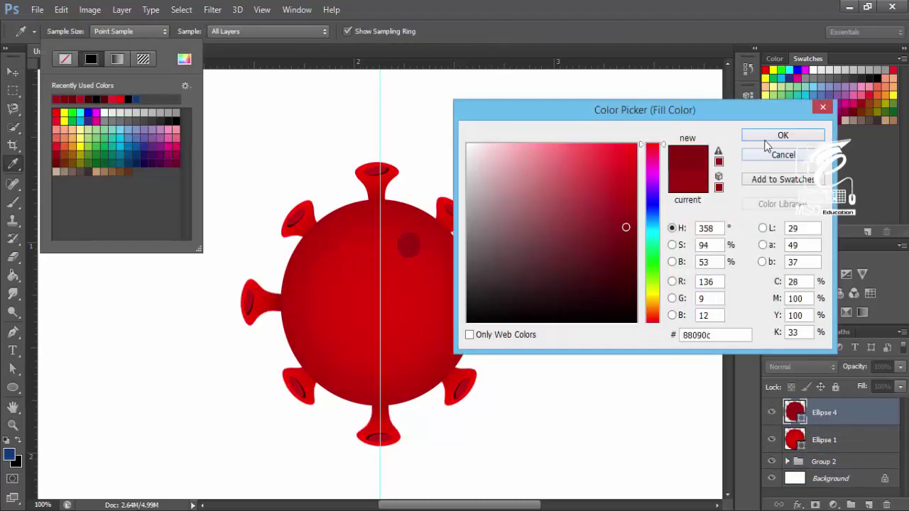
left_click(781, 135)
left_click(13, 72)
- Copy the dark spot lower on the body and to the left, resizing each copy
mouse_move(409, 245)
left_mouse_down()
mouse_move(410, 263)
mouse_move(451, 309)
left_mouse_up()
key("ctrl+t")
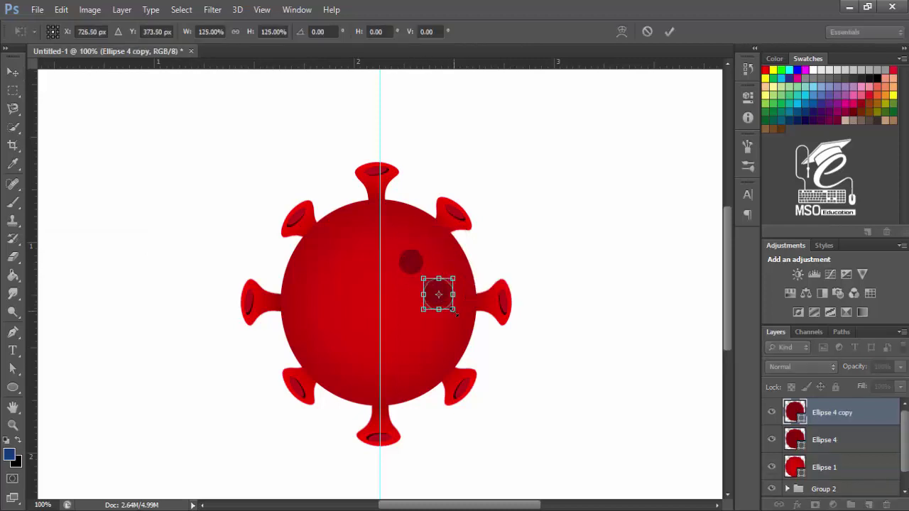
key("Return")
left_click(409, 261)
left_click_drag(411, 272, 365, 277)
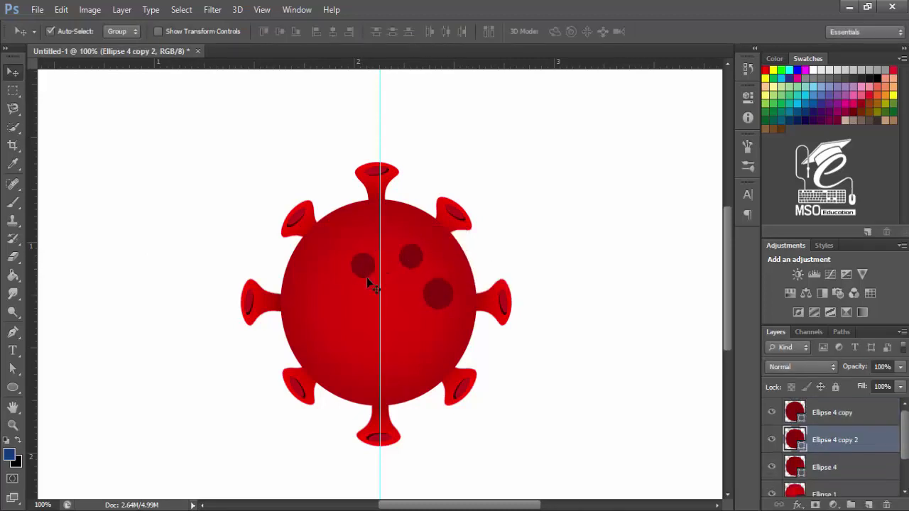
key("ctrl+t")
key("Return")
- Add more resized spot copies lower on the body and toward the lower right
left_click_drag(409, 258, 401, 336)
key("ctrl+t")
key("Return")
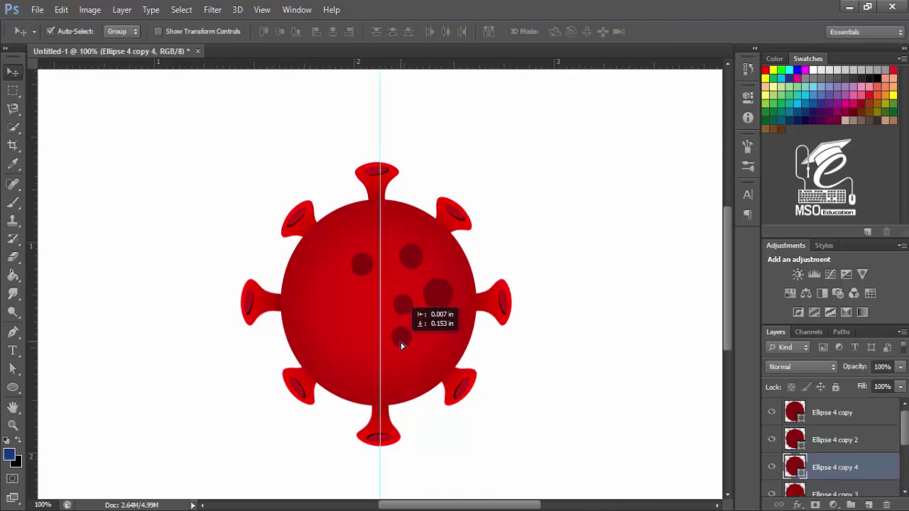
key("ctrl+t")
key("Return")
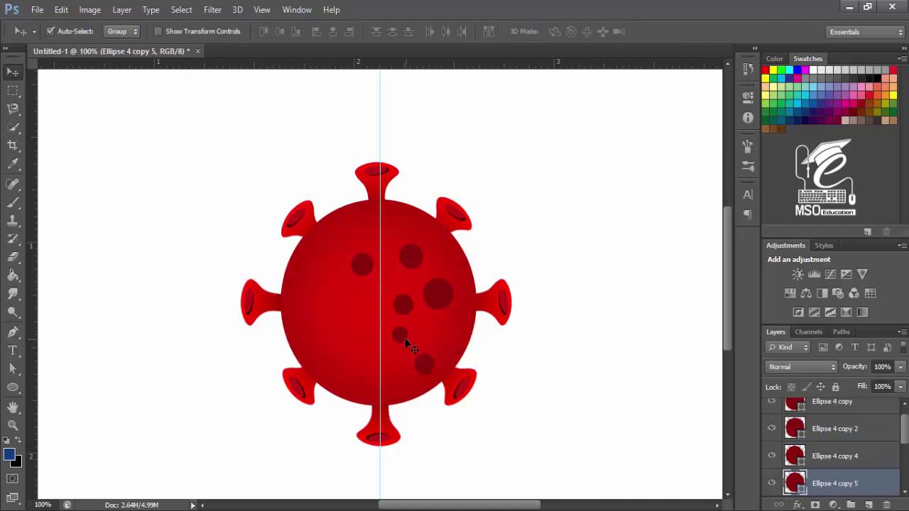
left_click_drag(405, 338, 444, 332, "alt")
key("ctrl+t")
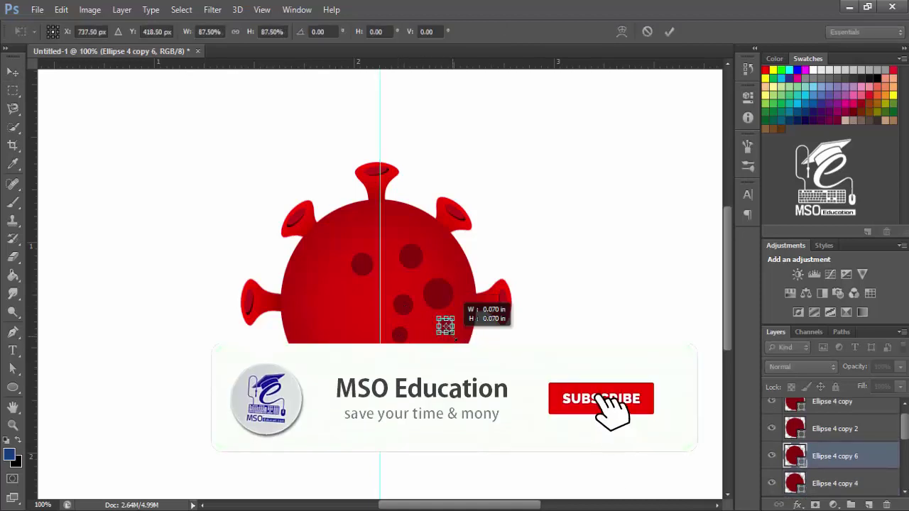
key("Return")
- Scatter further resized spots to the lower left, further down and near the centre
left_click_drag(402, 305, 349, 323, "alt")
key("ctrl+t")
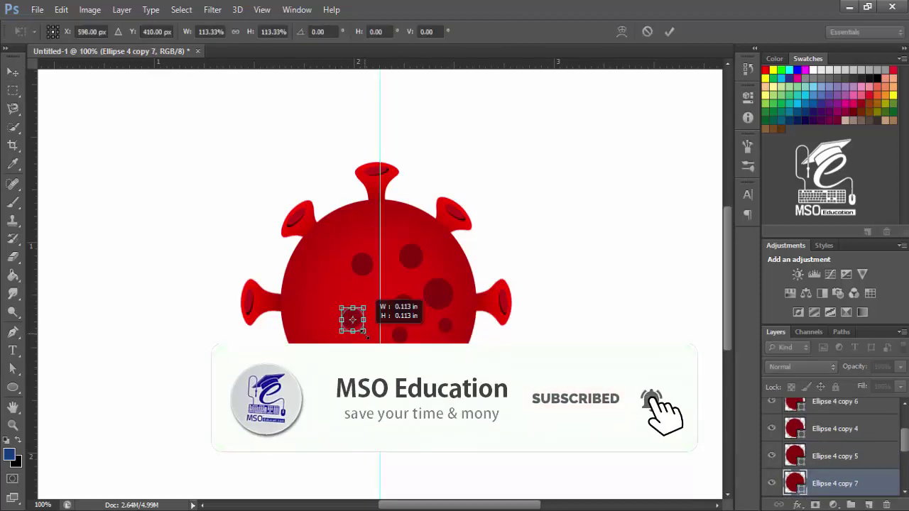
key("Return")
mouse_move(441, 296)
left_mouse_down("alt")
mouse_move(377, 381)
mouse_move(331, 355)
left_mouse_up("alt")
left_click(399, 334)
mouse_move(400, 335)
left_mouse_down("alt")
mouse_move(308, 310)
mouse_move(327, 274)
left_mouse_up("alt")
key("ctrl+t")
key("Return")
- Select all spot layers, lower their opacity to 87%, and group them as Group 3
left_click(845, 442, "shift")
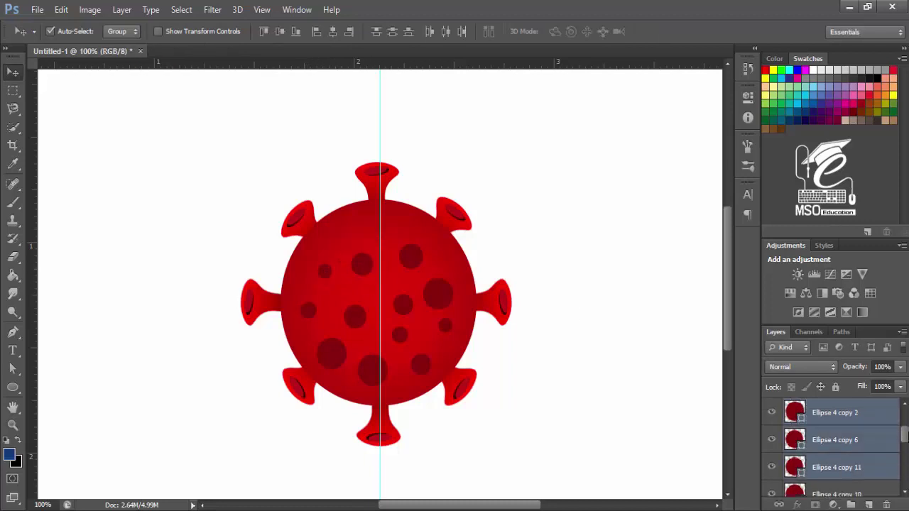
scroll(845, 442, "down", 2)
scroll(845, 442, "down", 1)
scroll(845, 442, "down", 2)
scroll(846, 441, "up", 1)
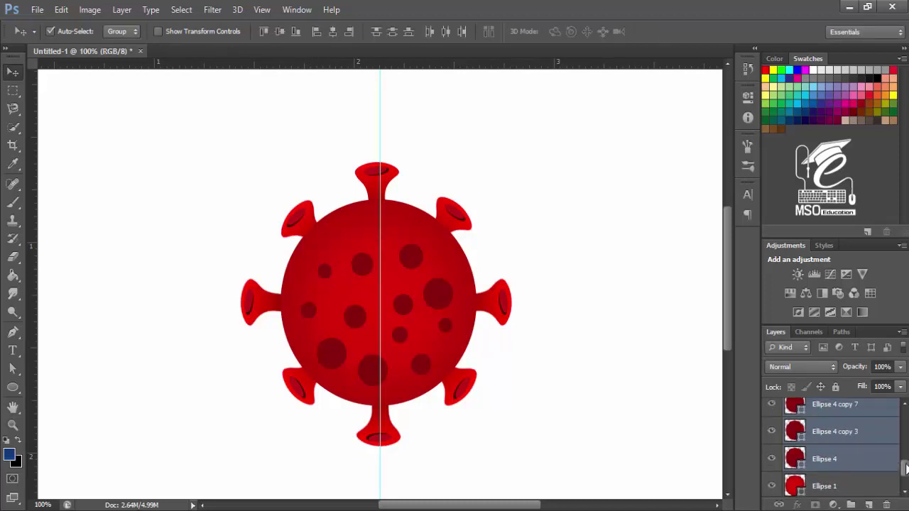
left_click(899, 366)
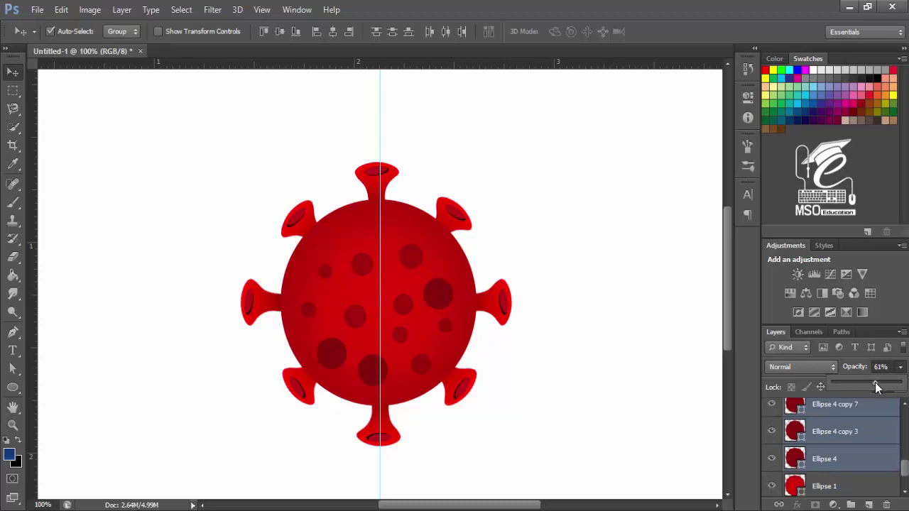
key("ctrl+semicolon")
left_click_drag(875, 382, 870, 382)
key("ctrl+semicolon")
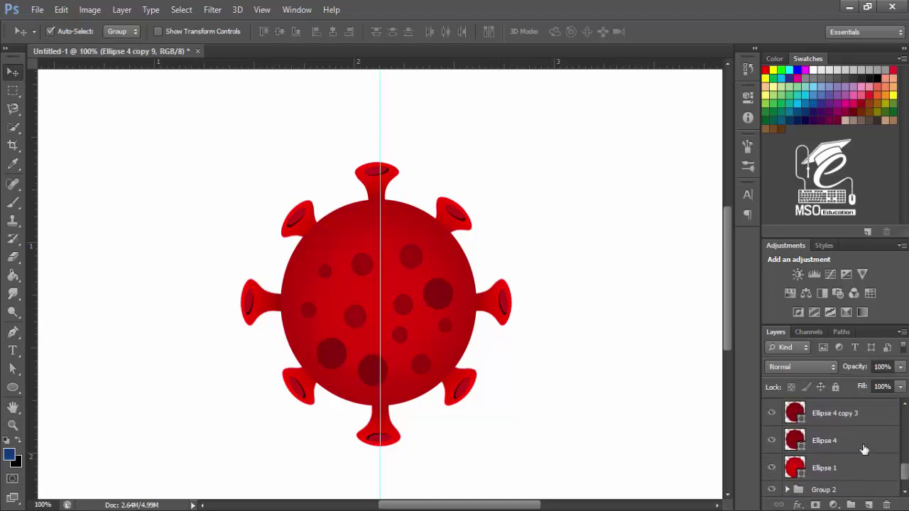
key("ctrl+g")
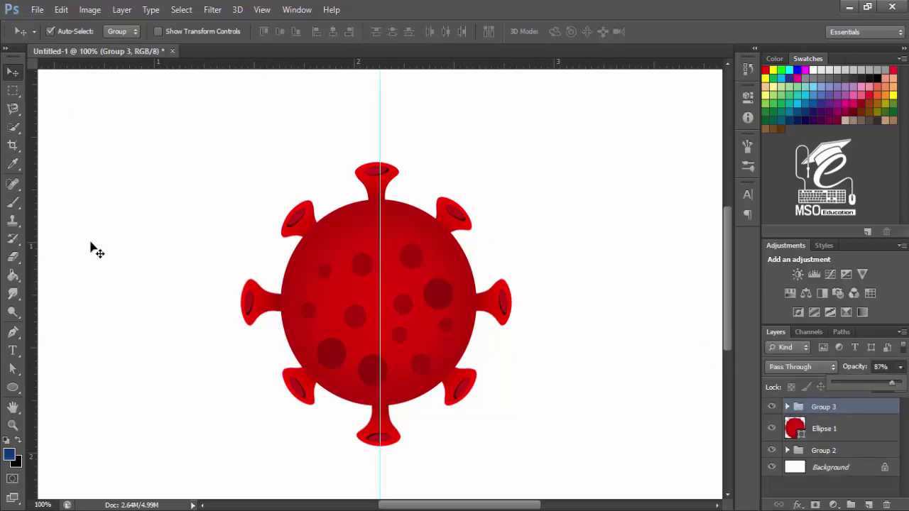
- Reposition the virus and add a new layer filled with black as the backdrop
key("ctrl+minus")
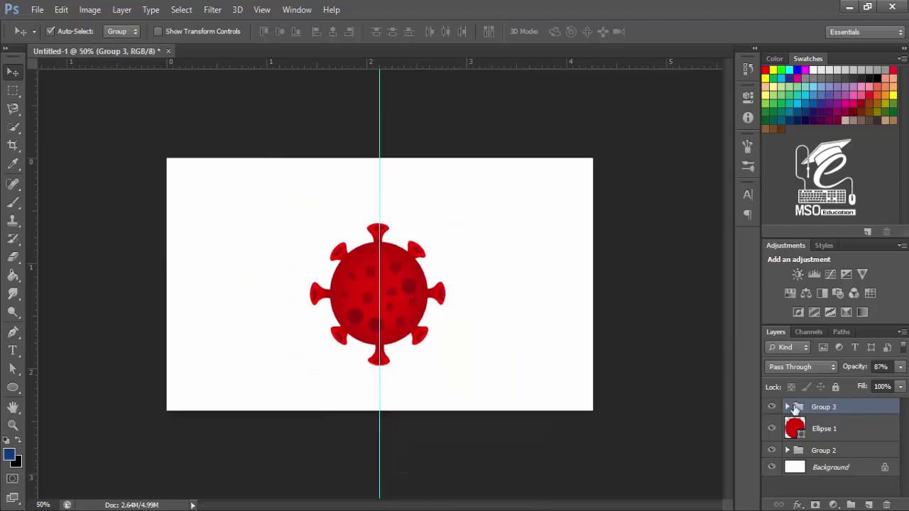
left_click(824, 429, "shift")
left_click(824, 447, "shift")
left_click_drag(416, 298, 392, 284)
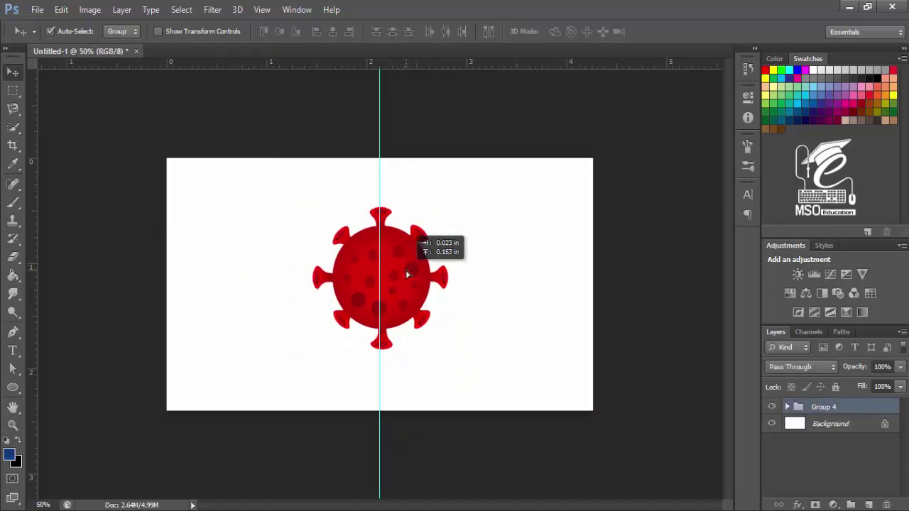
key("ctrl+shift+alt+n")
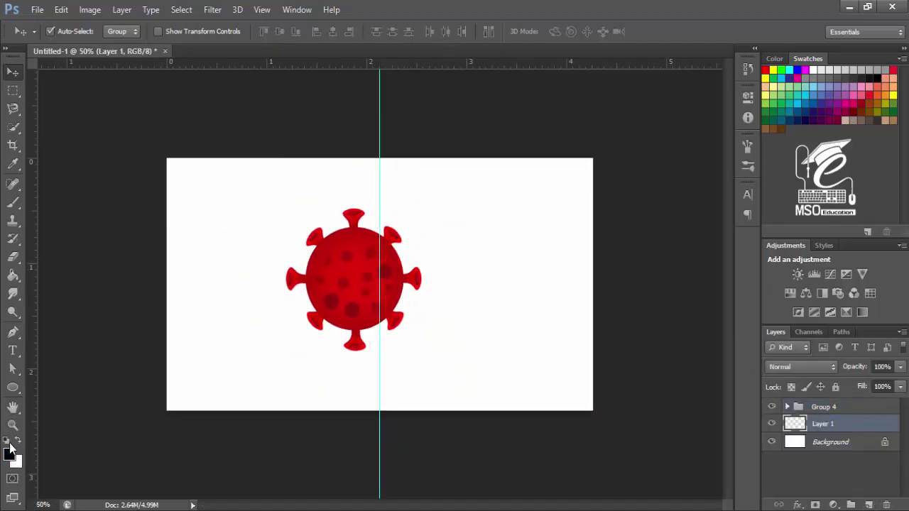
key("alt+BackSpace")
left_click_drag(332, 276, 346, 277)
- Add a new layer below the virus and load the Brush with virus red at 67
left_click(866, 503, "ctrl")
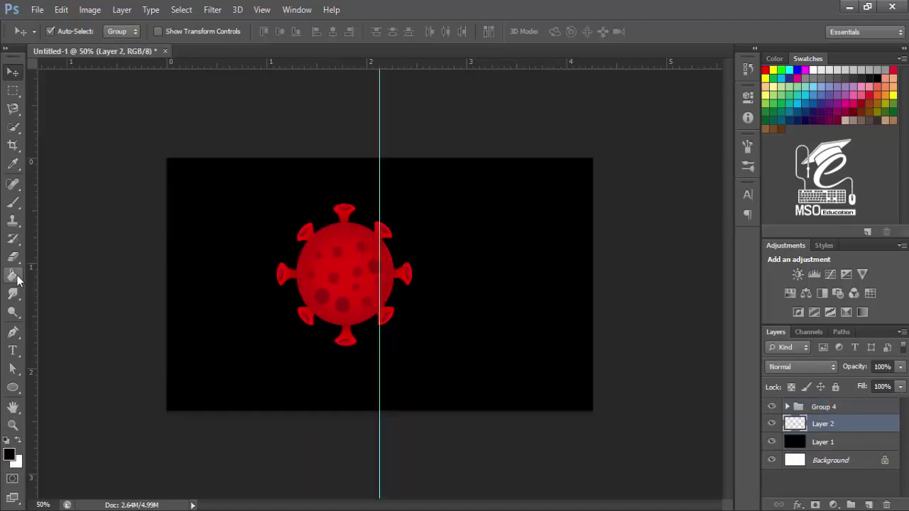
left_click(13, 202)
left_click(9, 454)
left_click(335, 234)
left_click(779, 135)
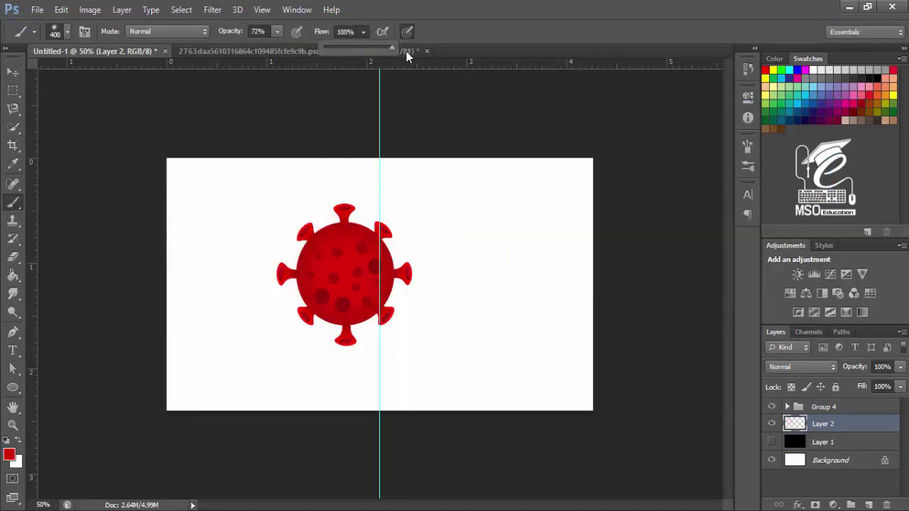
type("67")
- Paint a large soft red diagonal glow across the canvas
mouse_move(257, 220)
left_mouse_down()
mouse_move(263, 284)
mouse_move(324, 274)
mouse_move(325, 91)
left_mouse_up()
left_click_drag(359, 48, 335, 48)
mouse_move(468, 170)
left_mouse_down()
mouse_move(355, 349)
mouse_move(430, 284)
mouse_move(274, 192)
left_mouse_up()
left_click(14, 72)
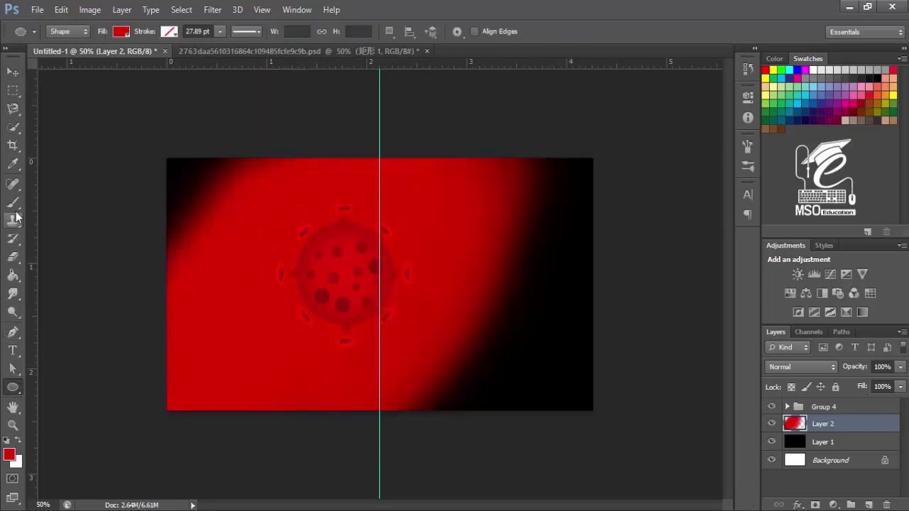
- Paint gentler red over the right side and top-left, then lower the glow layer's opacity
left_click(13, 203)
left_click_drag(277, 32, 263, 48)
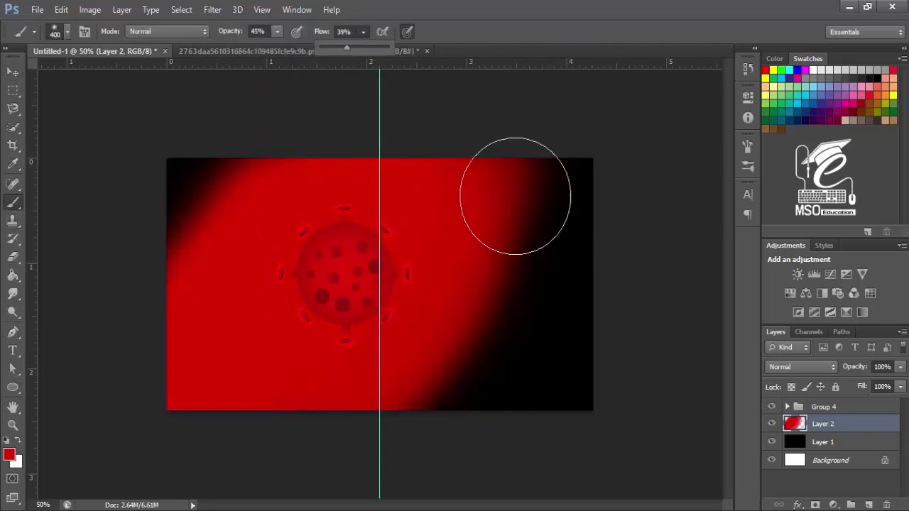
left_click_drag(363, 32, 348, 48)
left_click_drag(513, 192, 431, 436)
left_click_drag(174, 223, 189, 178)
key("v")
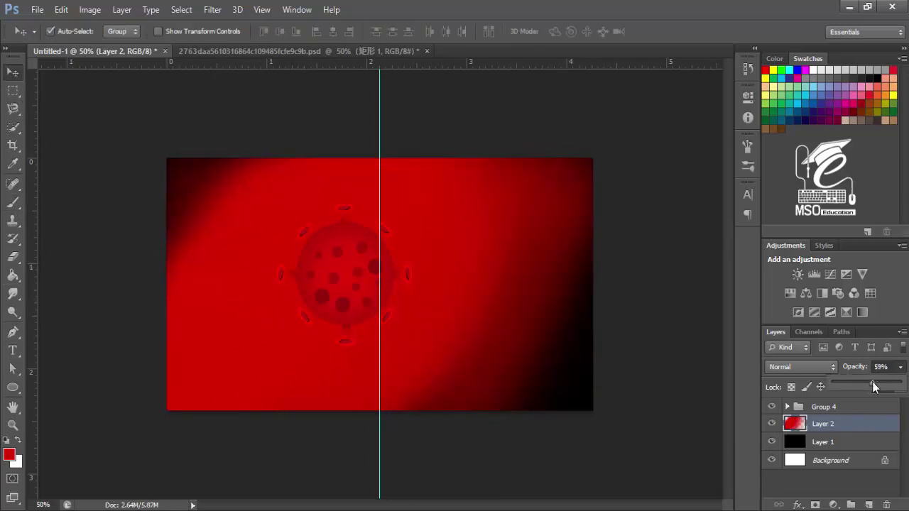
left_click_drag(872, 381, 835, 384)
- Hide the glow layer, nudge the virus, then darken and reposition the body gradient's red stops
left_click(772, 423)
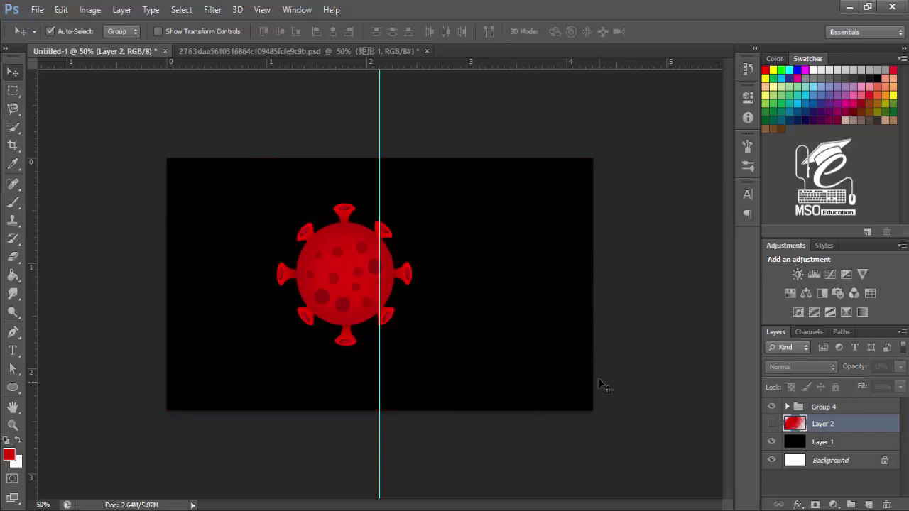
left_click_drag(356, 263, 364, 271)
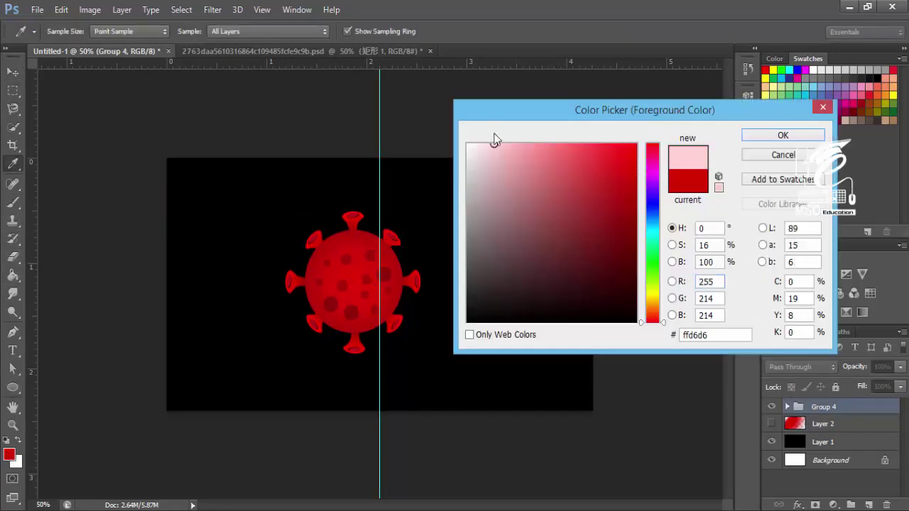
left_click(121, 31)
left_click(117, 59)
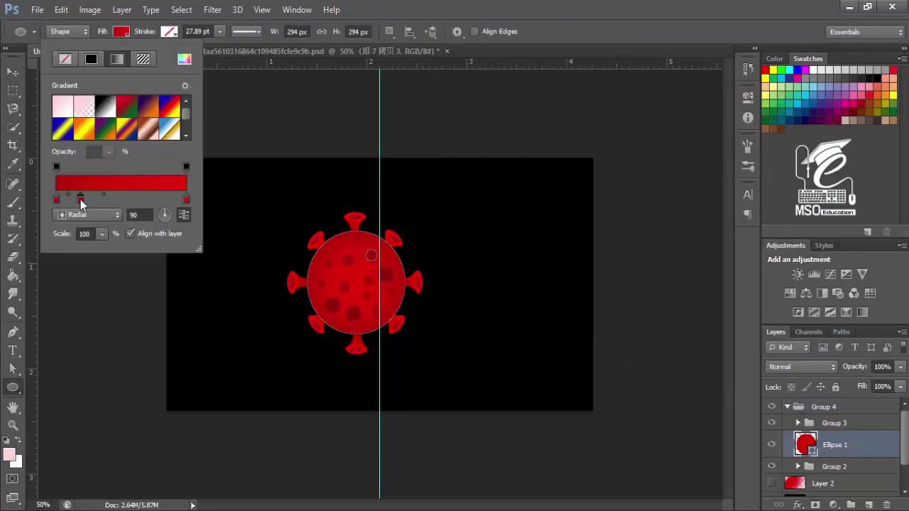
left_click_drag(80, 199, 130, 204)
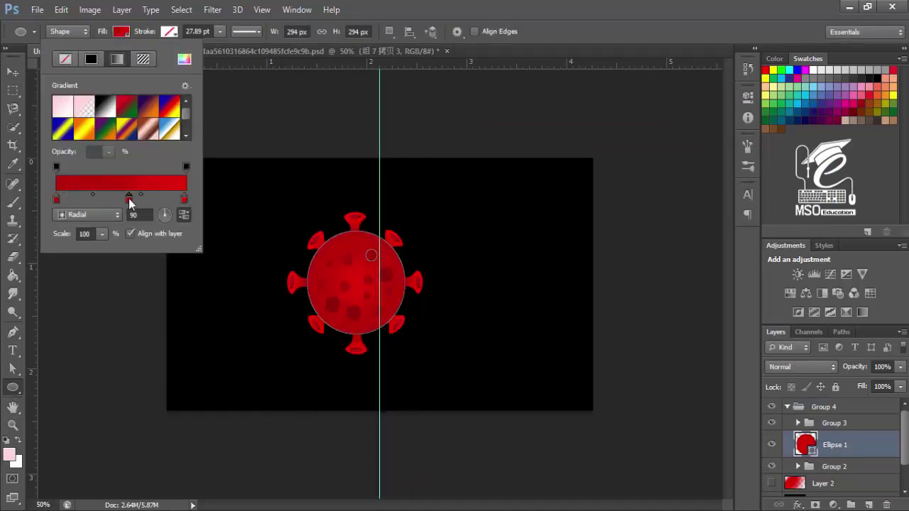
double_click(56, 199)
key("Return")
left_click_drag(184, 199, 168, 201)
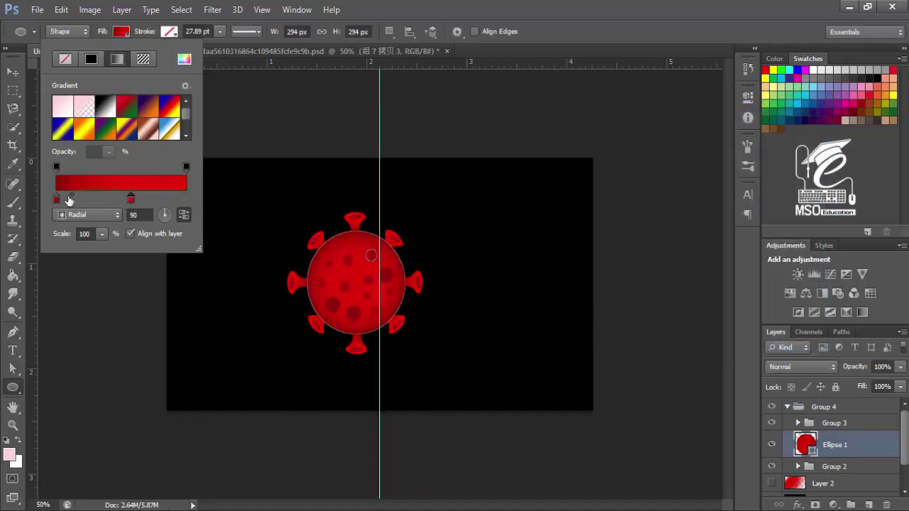
double_click(131, 200)
key("Return")
- Duplicate the virus group, merge the copy into a single layer, and move it up
key("v")
left_click(787, 407)
key("ctrl+j")
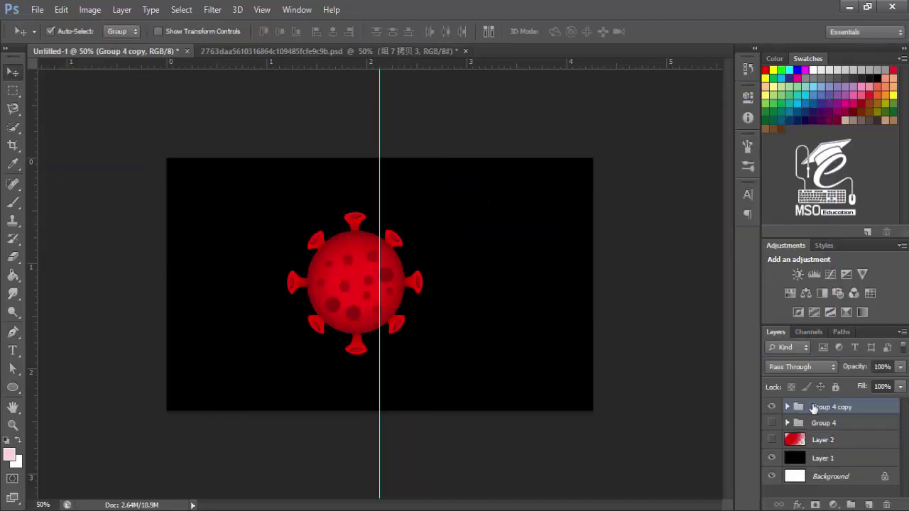
key("ctrl+e")
left_click(771, 425)
mouse_move(427, 303)
left_mouse_down()
mouse_move(257, 221)
mouse_move(453, 255)
mouse_move(427, 271)
left_mouse_up()
- Rotate and shrink the merged virus, then Alt-drag a copy to the lower left
key("ctrl+t")
key("Return")
key("ctrl+t")
left_click_drag(493, 194, 463, 227)
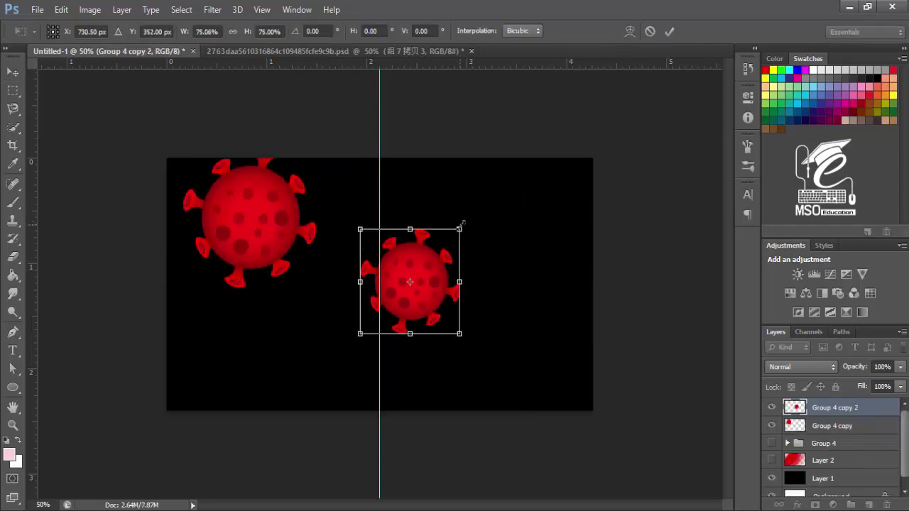
key("Return")
mouse_move(419, 268)
left_mouse_down("alt")
mouse_move(374, 297)
mouse_move(213, 352)
left_mouse_up("alt")
key("ctrl+t")
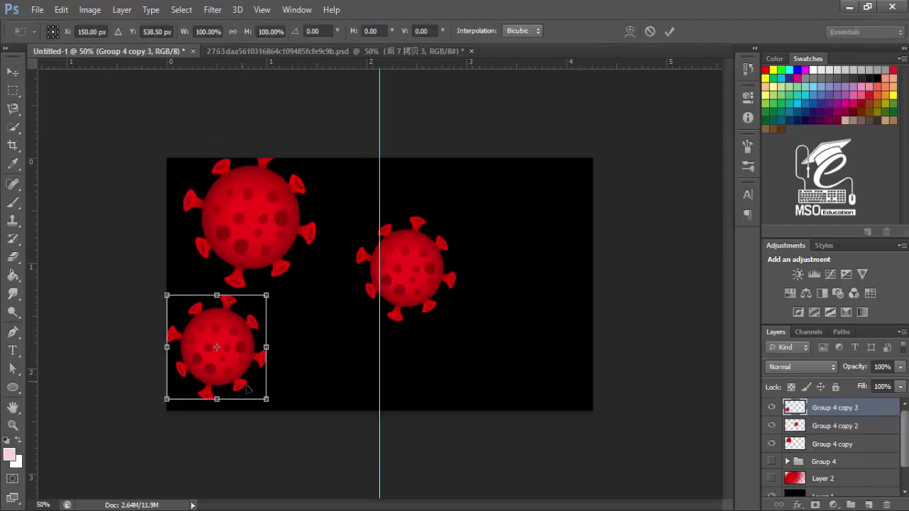
key("Return")
- Add a small virus copy beside the right virus, shrunk to about 61%
mouse_move(268, 396)
left_mouse_down()
mouse_move(226, 366)
mouse_move(356, 216)
left_mouse_up()
key("ctrl+t")
left_click_drag(399, 162, 365, 196)
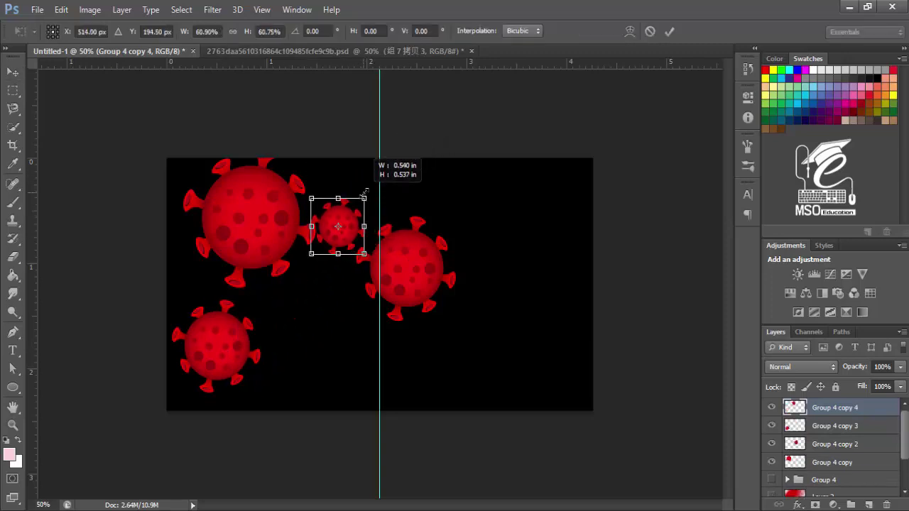
mouse_move(348, 249)
left_mouse_down()
mouse_move(328, 310)
mouse_move(345, 341)
mouse_move(353, 313)
left_mouse_up()
mouse_move(332, 304)
left_mouse_down()
mouse_move(351, 365)
mouse_move(294, 355)
left_mouse_up()
key("Return")
- Transform the new lower virus copy and add another tiny copy
key("ctrl+alt+t")
key("Return")
key("ctrl+t")
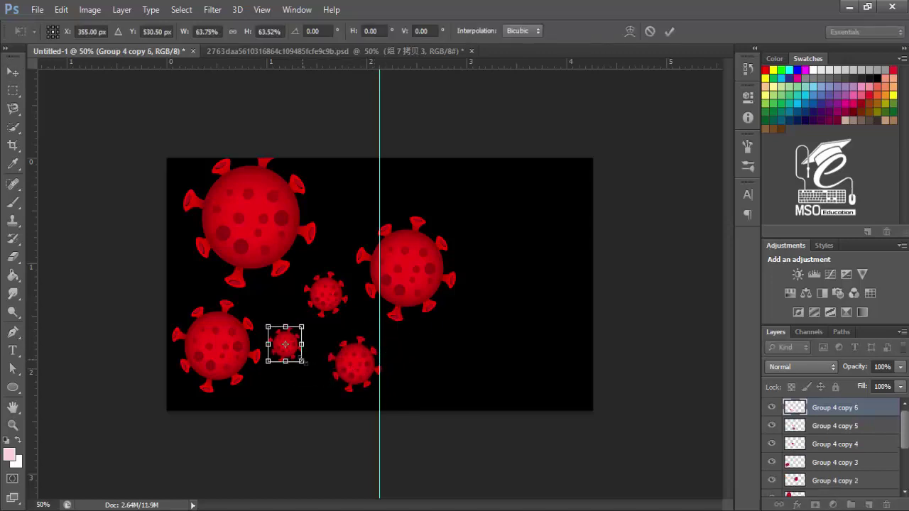
key("Return")
- Place tiny virus copies at the left canvas edge and near the top
left_click_drag(234, 316, 175, 282)
key("ctrl+t")
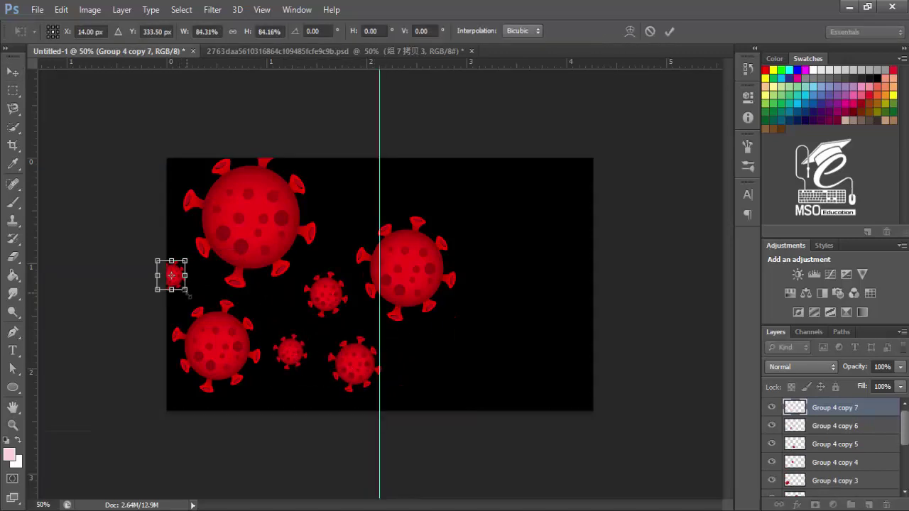
key("Return")
left_click_drag(189, 192, 336, 196, "alt")
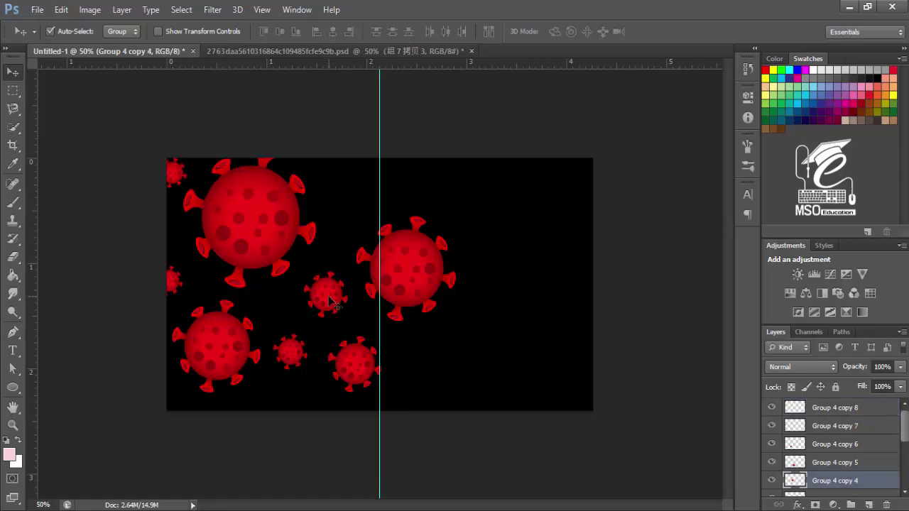
key("ctrl+t")
key("Return")
- Lower the opacity of the small Group 4 copy 7 virus and pick the Blur tool
left_click(291, 354)
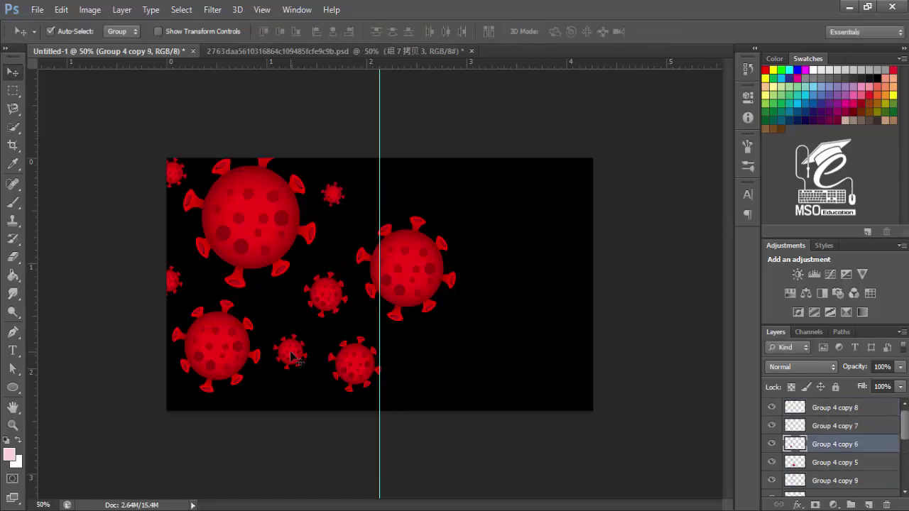
left_click(172, 284)
left_click(901, 367)
left_click(13, 275)
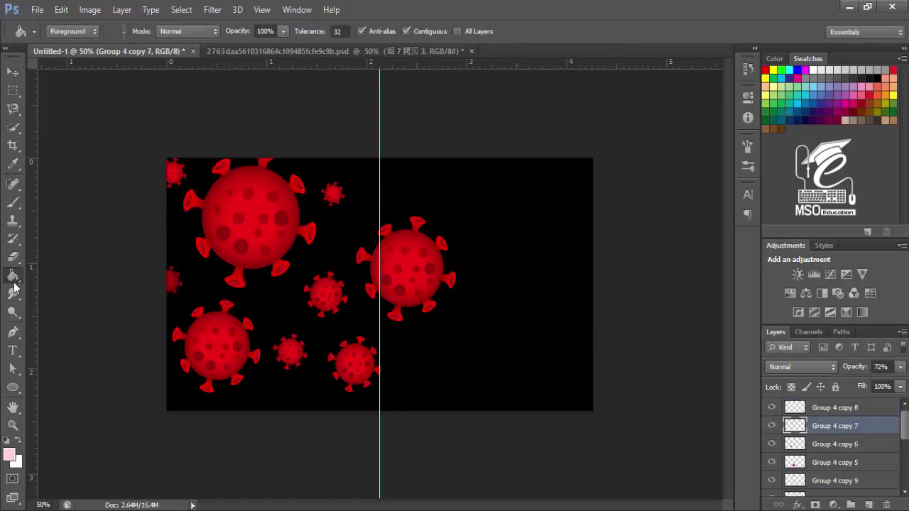
right_click(13, 293)
left_click(60, 292)
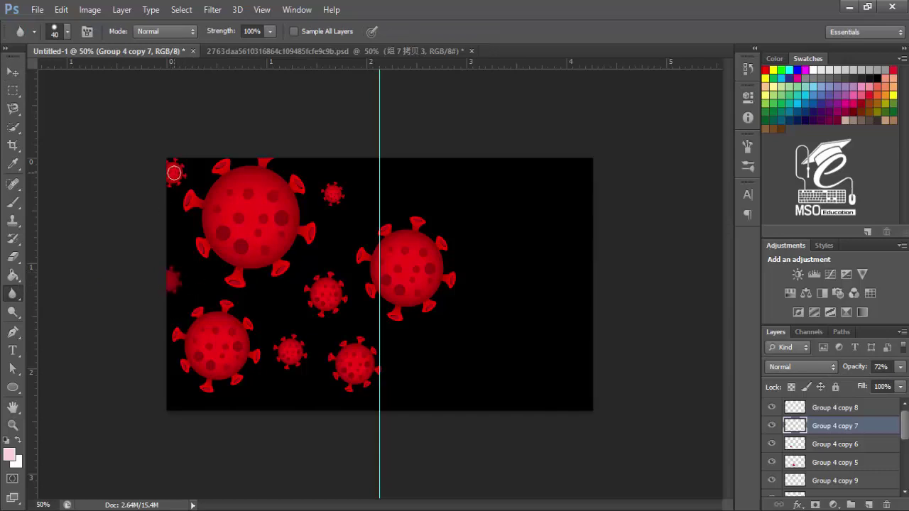
- Blur the next small virus copies so they look out of focus
key("v")
left_click(174, 173)
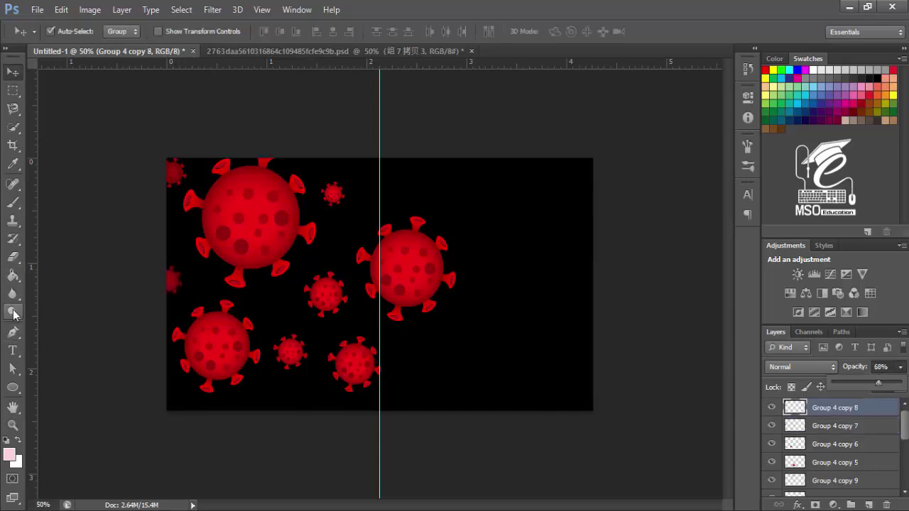
key("r")
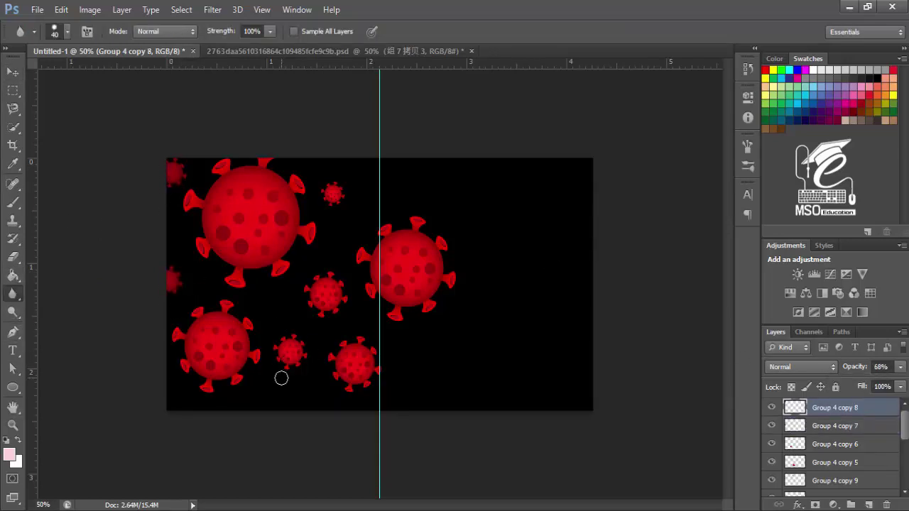
key("v")
left_click(174, 280)
- Add tiny blurred copies of the bottom virus, one below-left and one up-right
left_click(289, 359)
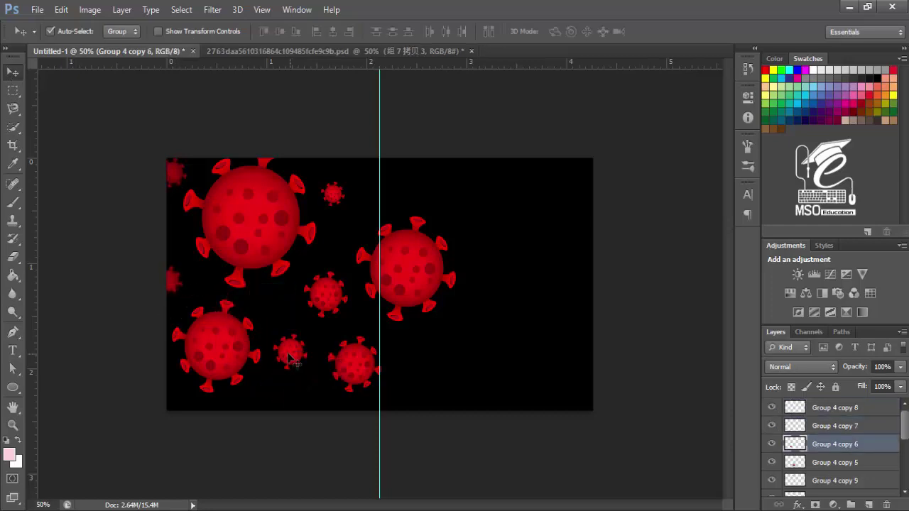
key("ctrl+t")
left_click_drag(289, 359, 274, 392)
key("Return")
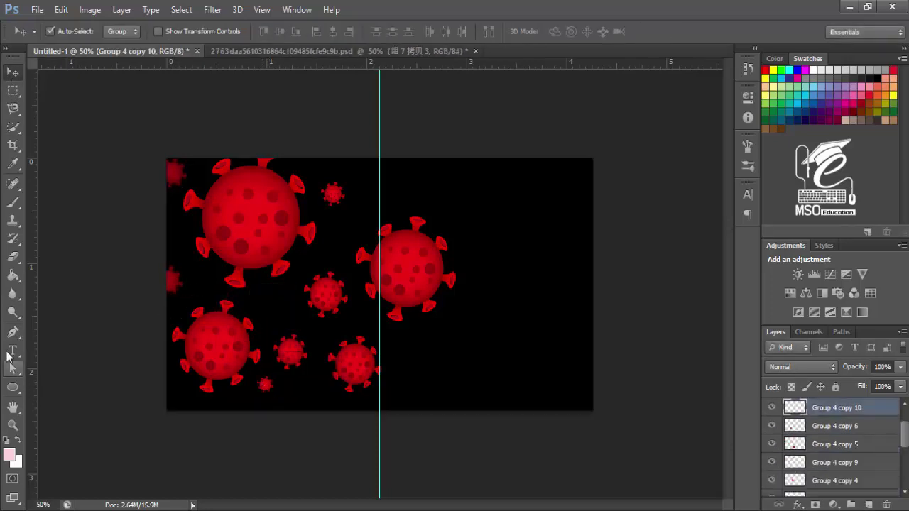
key("r")
key("v")
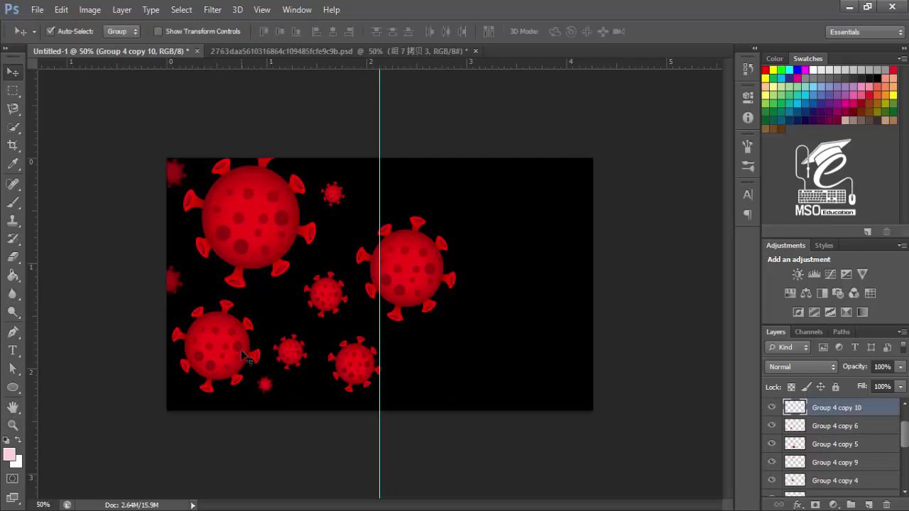
left_click_drag(266, 390, 315, 338)
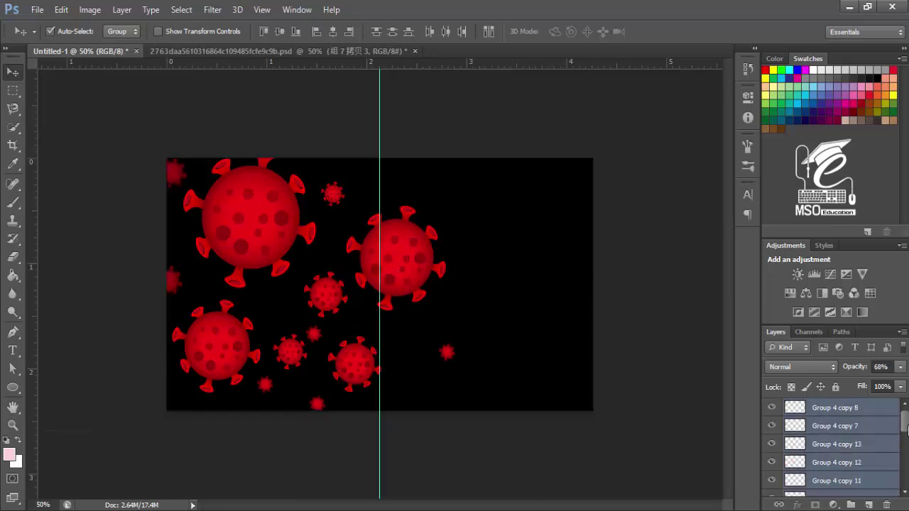
key("Return")
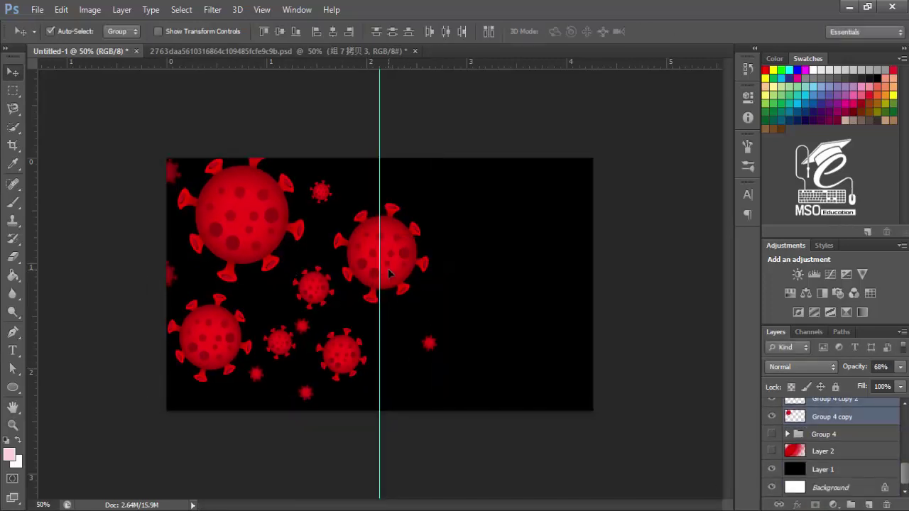
- Show the red glow layer again and darken the poster corners with soft black
left_click(772, 451)
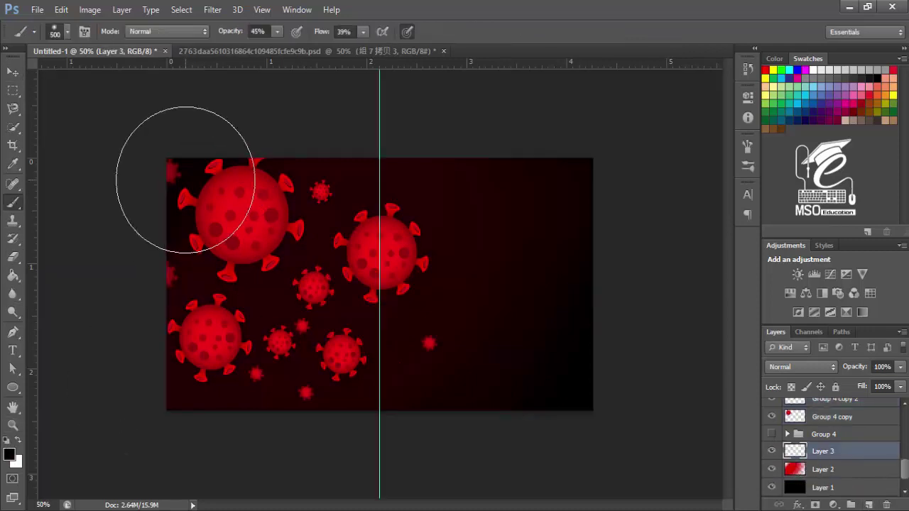
mouse_move(185, 180)
left_mouse_down()
mouse_move(234, 173)
mouse_move(359, 258)
mouse_move(408, 251)
mouse_move(178, 315)
left_mouse_up()
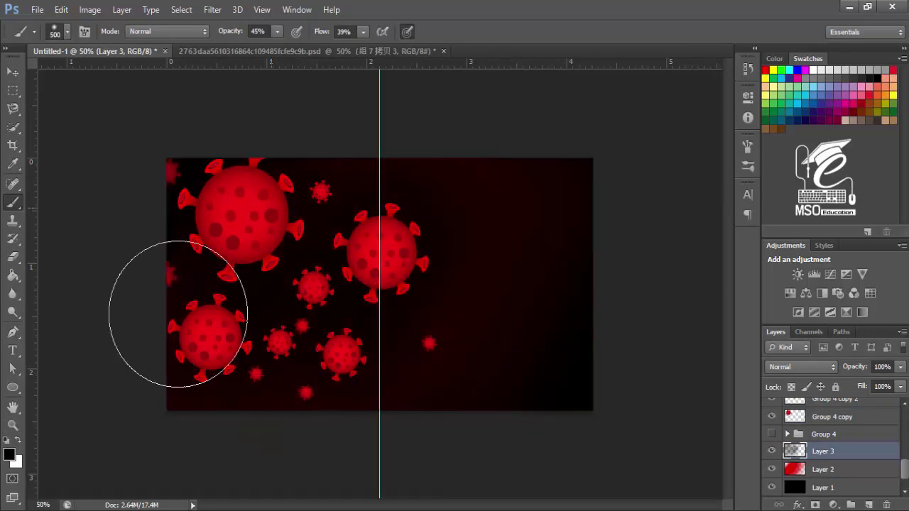
key("v")
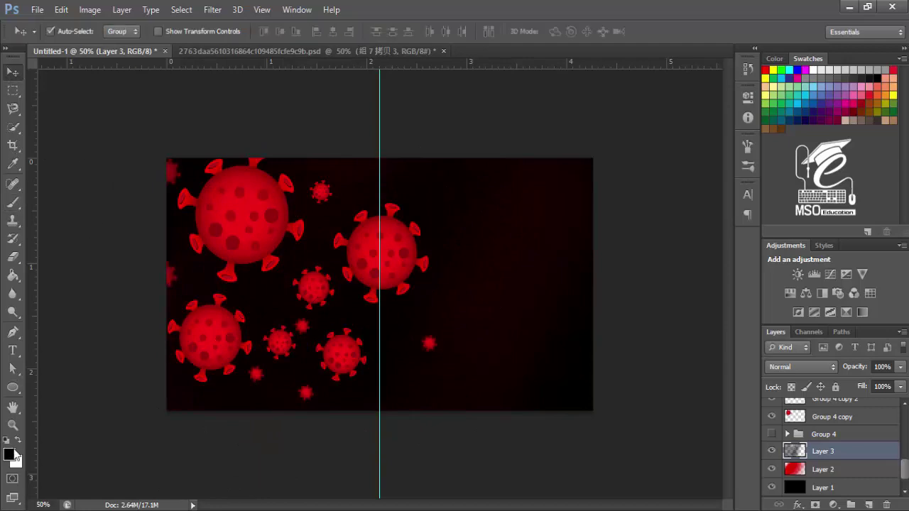
- Set a pink foreground and dab two soft pink glows onto the background
left_click(16, 458)
left_click(560, 152)
key("Return")
key("b")
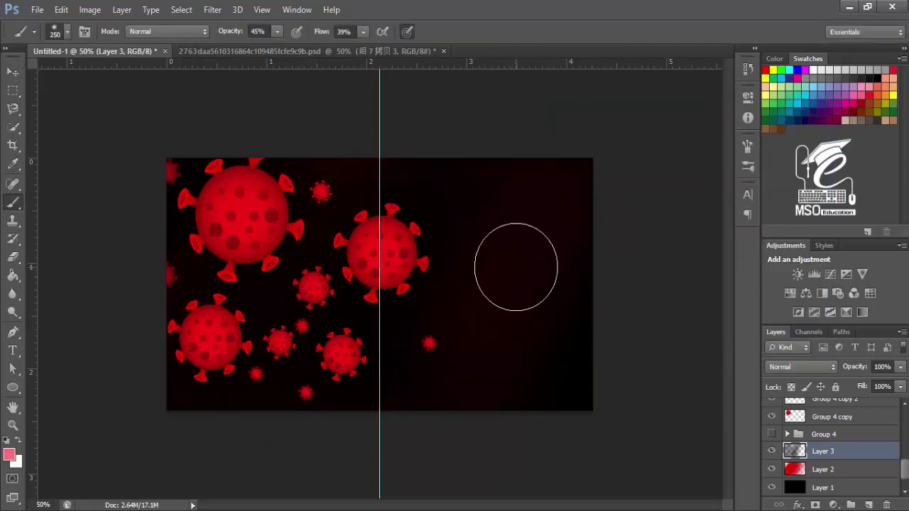
key("bracketleft")
key("bracketleft")
left_click(524, 269)
left_click(466, 202)
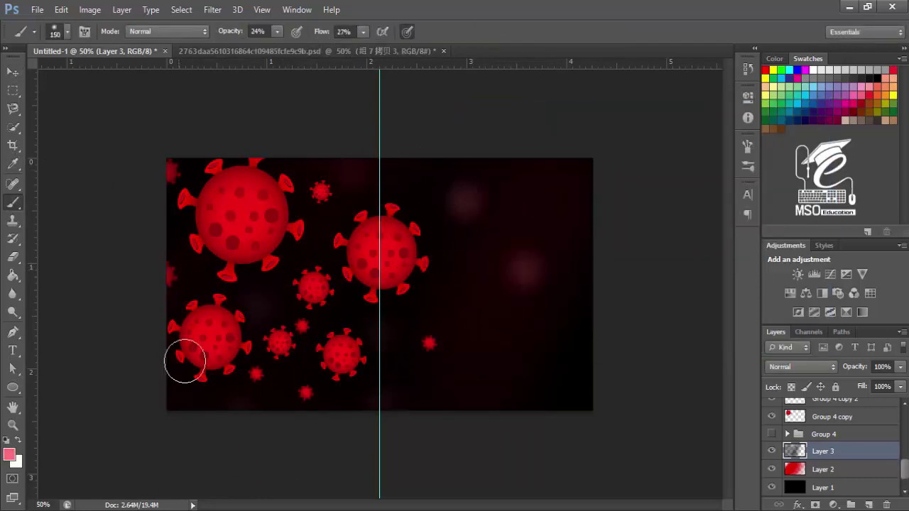
- Undo the pink glow dabs, keeping the right side of the poster dark
key("v")
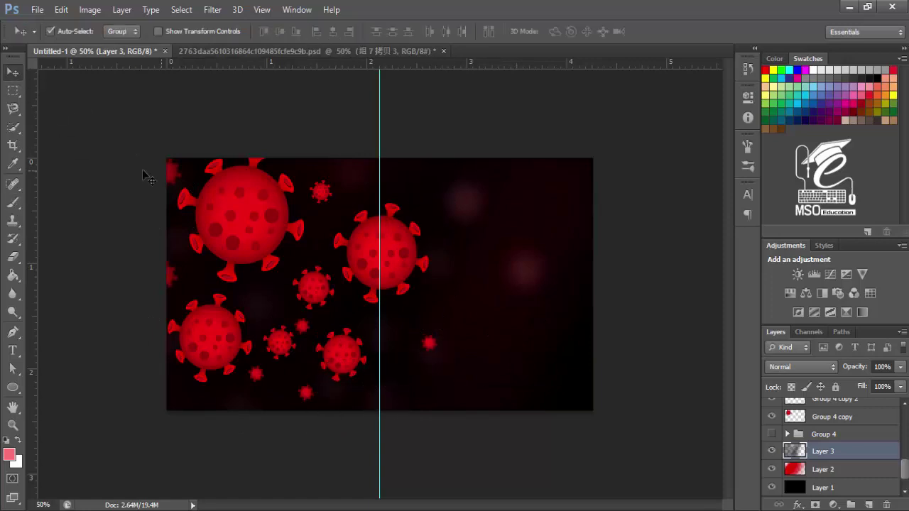
left_click(12, 257)
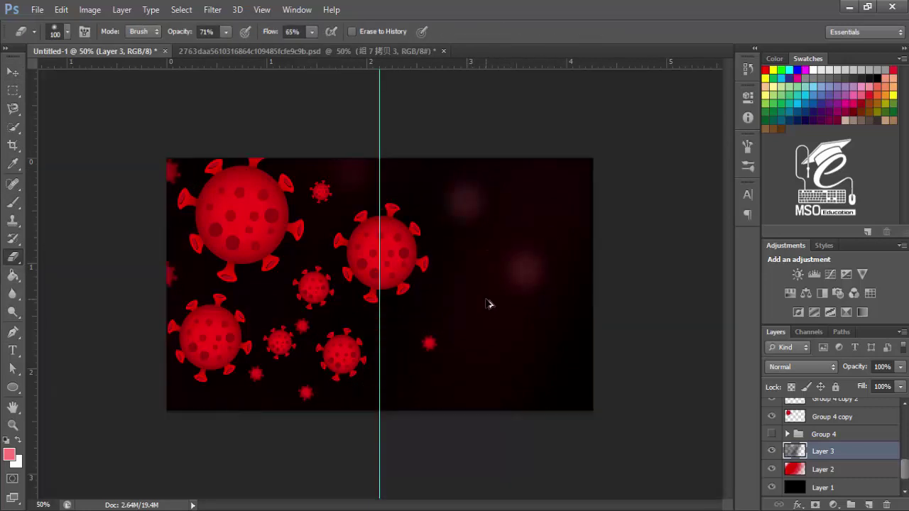
key("ctrl+alt+z")
key("ctrl+alt+z")
left_click(13, 201)
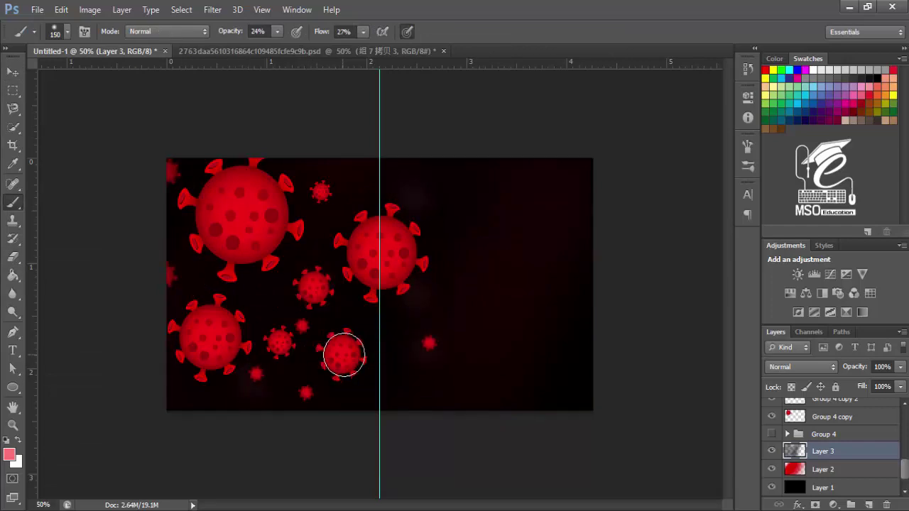
left_click(12, 73)
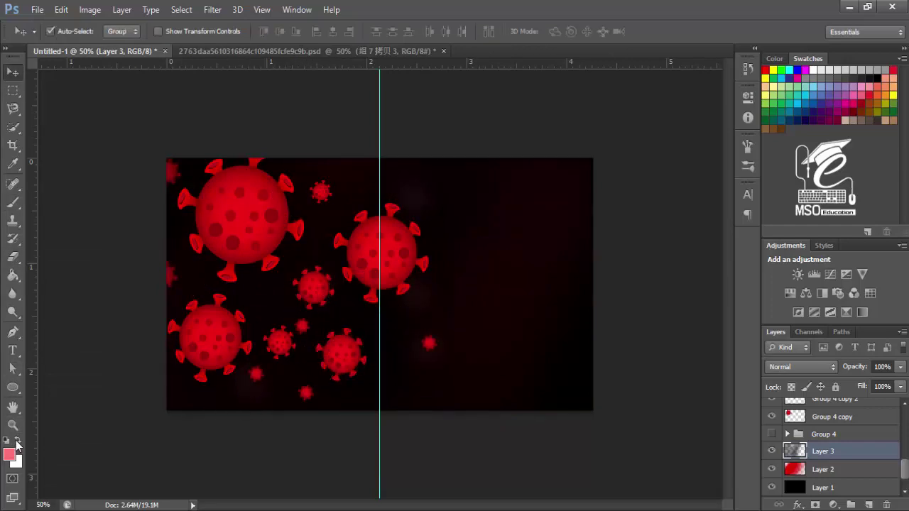
left_click(13, 203)
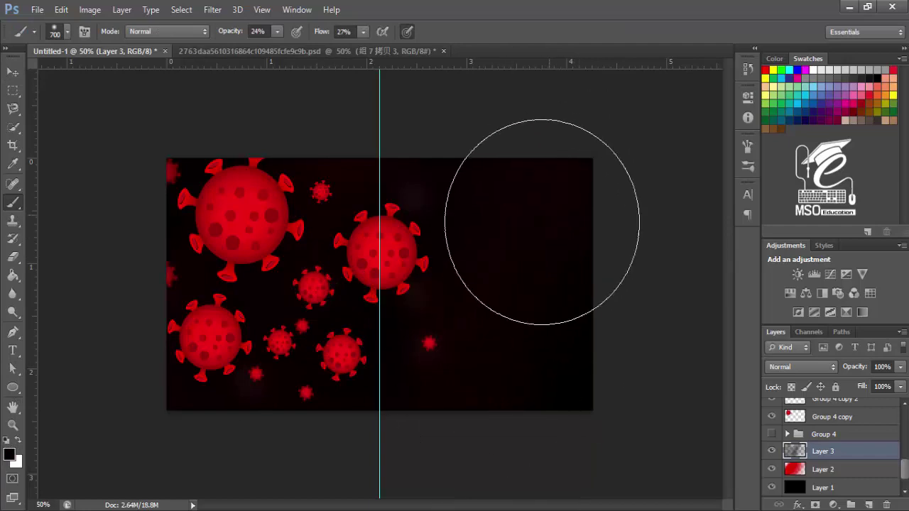
left_click(12, 74)
key("ctrl+alt+a")
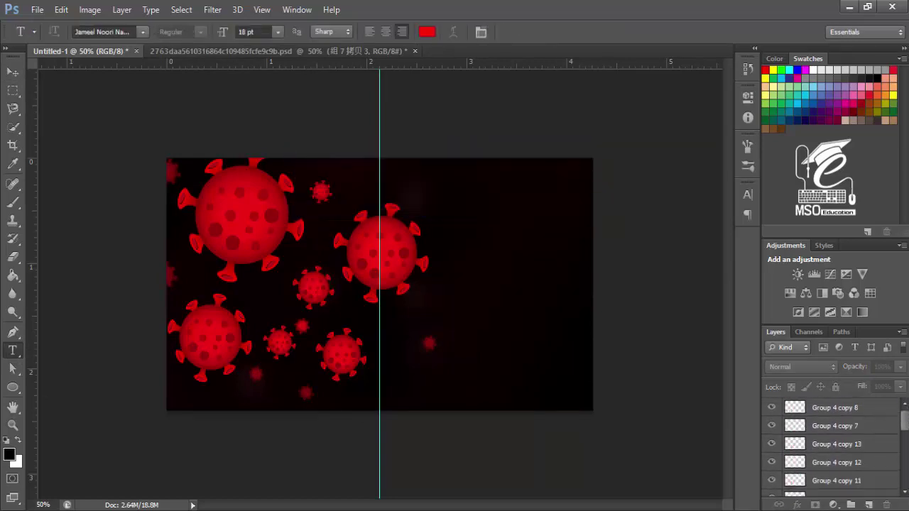
- Add a COVID-19 text line in the Impact font right of the viruses
left_click(869, 505)
left_click(441, 250)
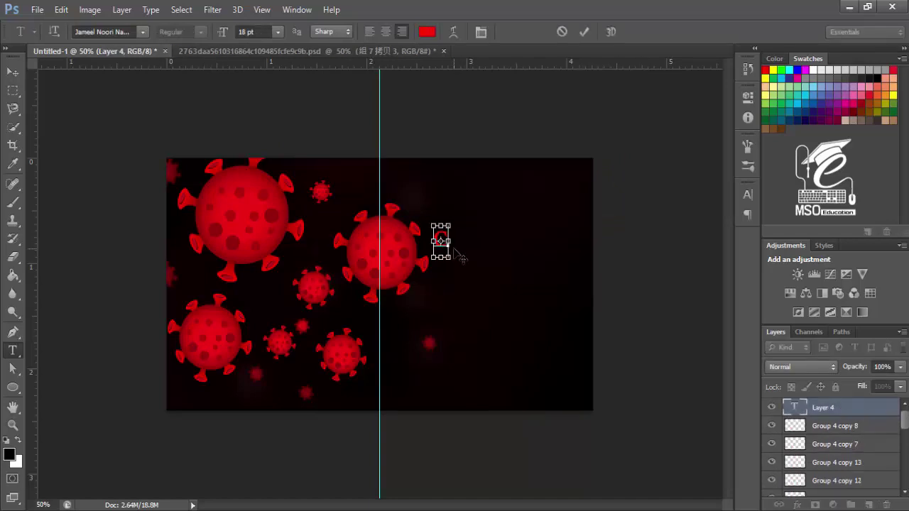
left_click(141, 32)
left_click(284, 120)
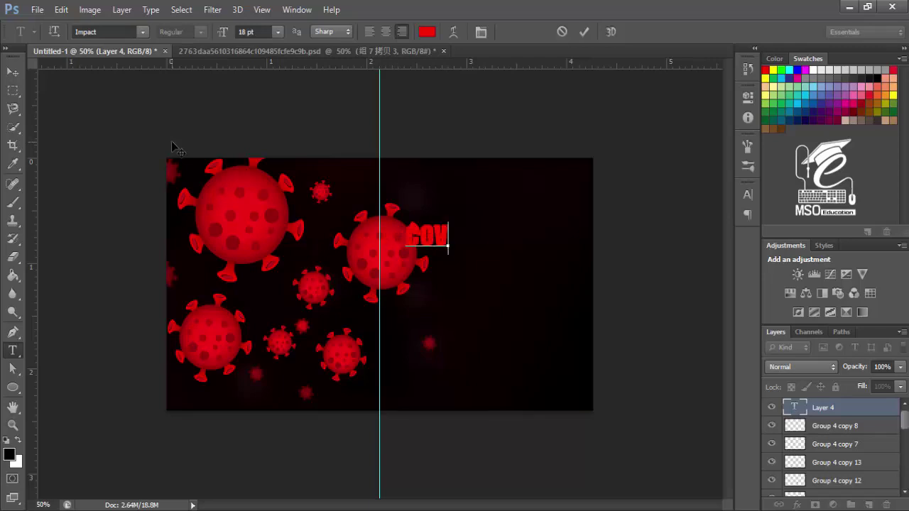
left_click(13, 72)
- Move the COVID-19 title to the right and enlarge it
mouse_move(397, 238)
left_mouse_down()
mouse_move(533, 238)
mouse_move(523, 257)
left_mouse_up()
key("ctrl+t")
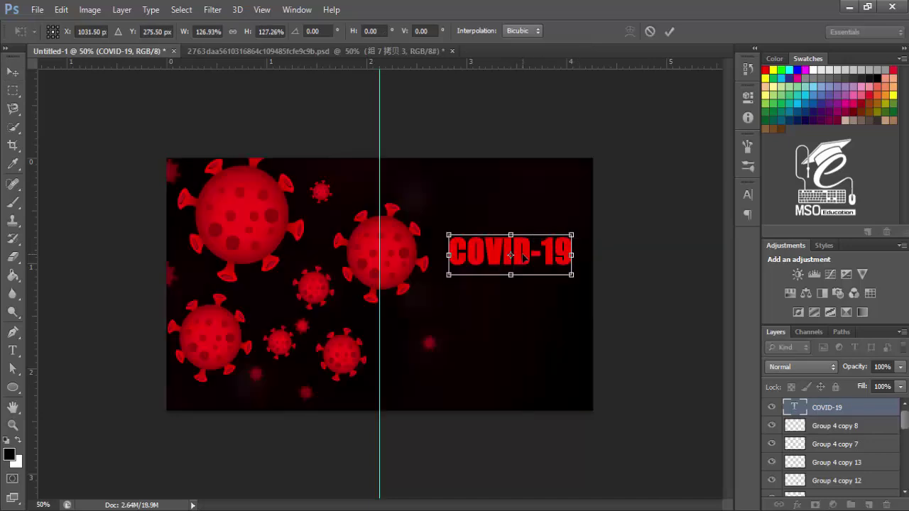
key("Return")
- Change the COVID-19 title colour to white
double_click(512, 255)
left_click(426, 31)
left_click(468, 145)
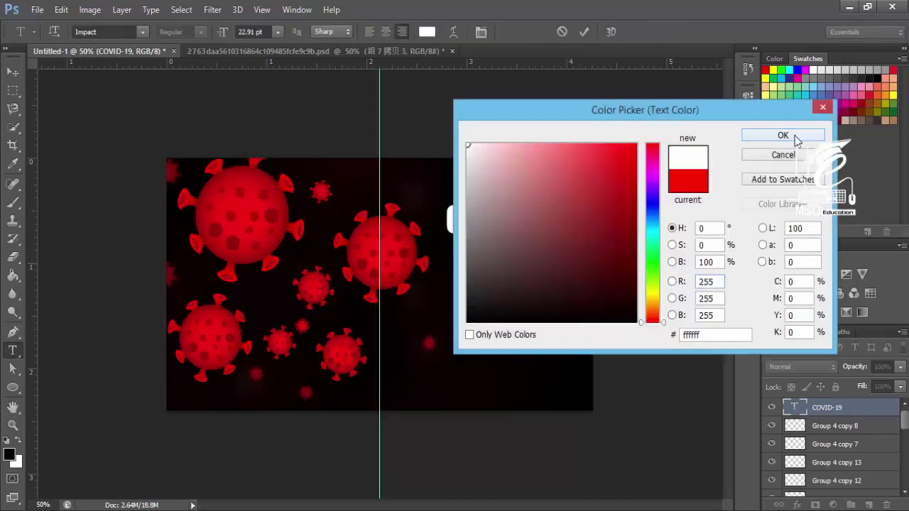
left_click(782, 135)
left_click(12, 72)
key("ctrl+t")
key("Return")
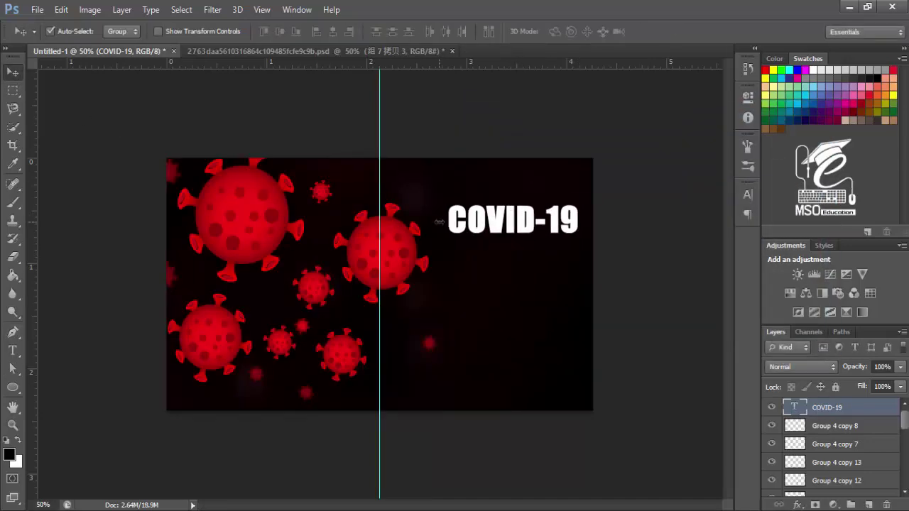
- Bring a small virus layer above the title and move it onto the O
left_click(284, 345)
key("ctrl+shift+bracketright")
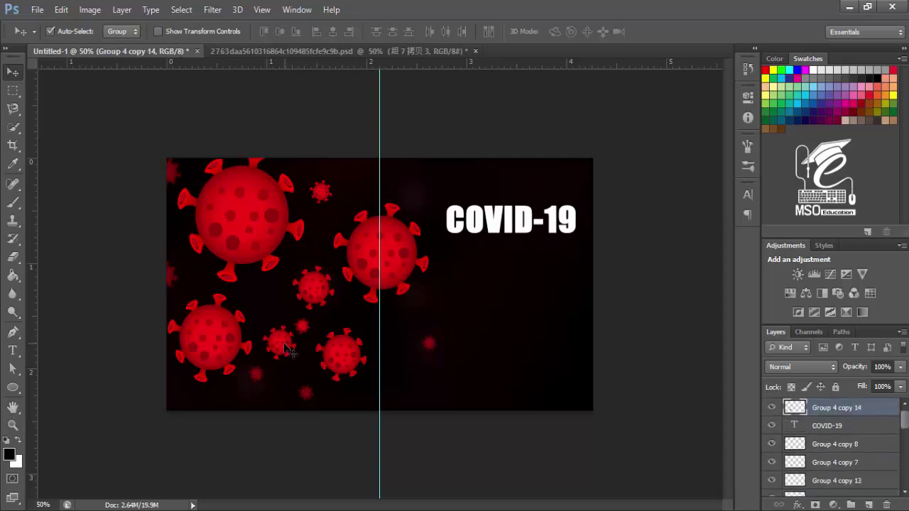
left_click_drag(284, 346, 485, 205)
- Shrink and centre the small virus inside the O of COVID-19
key("ctrl+t")
key("ctrl+plus")
key("ctrl+plus")
key("ctrl+plus")
mouse_move(710, 85)
left_mouse_down()
mouse_move(542, 294)
mouse_move(544, 145)
left_mouse_up()
mouse_move(523, 223)
left_mouse_down()
mouse_move(534, 245)
mouse_move(556, 258)
mouse_move(538, 233)
left_mouse_up()
key("Return")
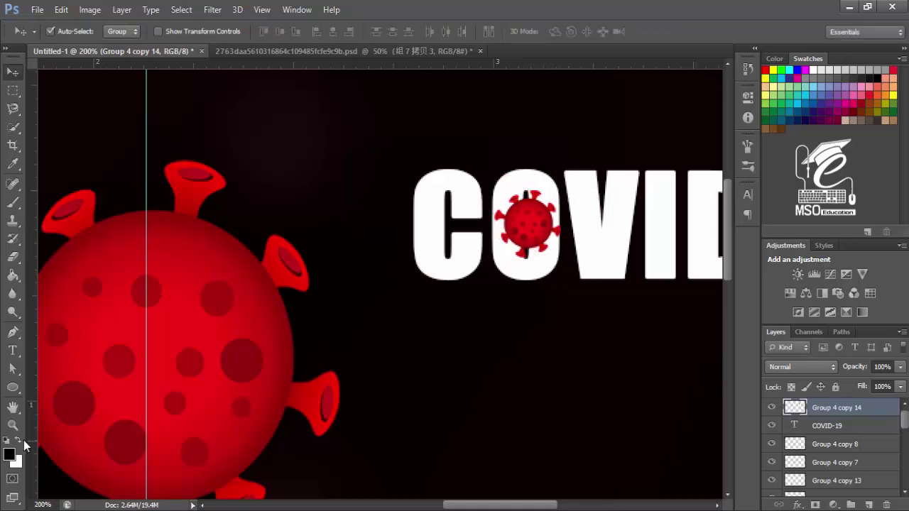
- Set white as the paint colour and add a new layer beneath the virus
left_click(13, 203)
key("x")
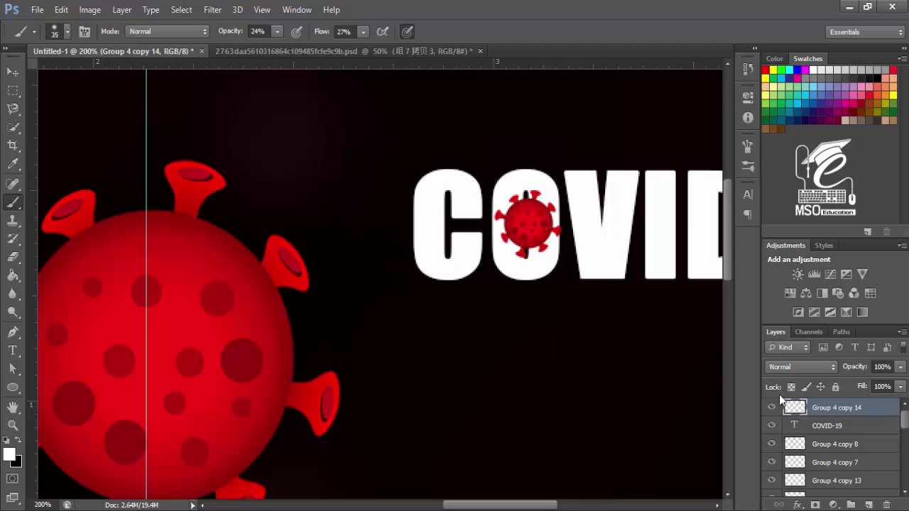
key("ctrl+shift+n")
key("ctrl+bracketleft")
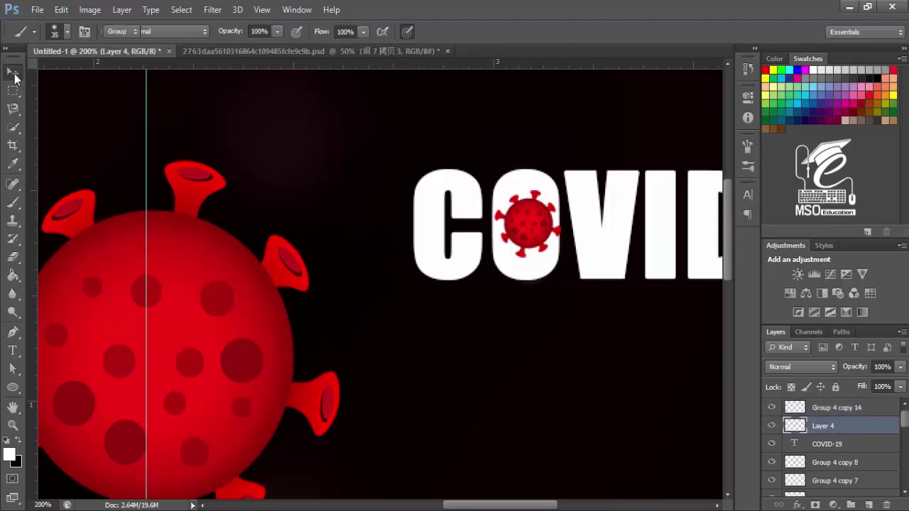
left_click(13, 72)
key("ctrl+0")
- Rotate the COVID-19 title and its virus 90° to run down the right edge
left_click(824, 408, "shift")
left_click(852, 444, "shift")
key("ctrl+t")
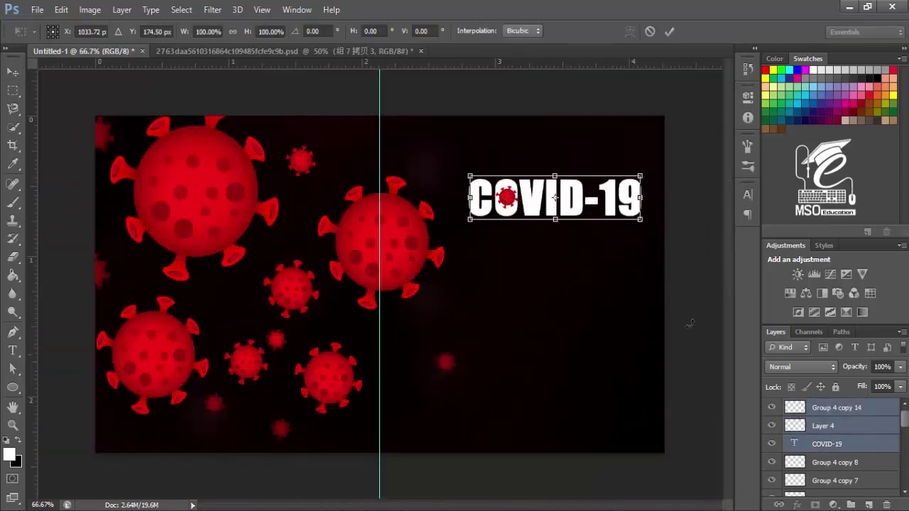
mouse_move(690, 324)
left_mouse_down()
mouse_move(582, 345)
mouse_move(562, 308)
mouse_move(629, 320)
mouse_move(666, 359)
mouse_move(651, 386)
left_mouse_up()
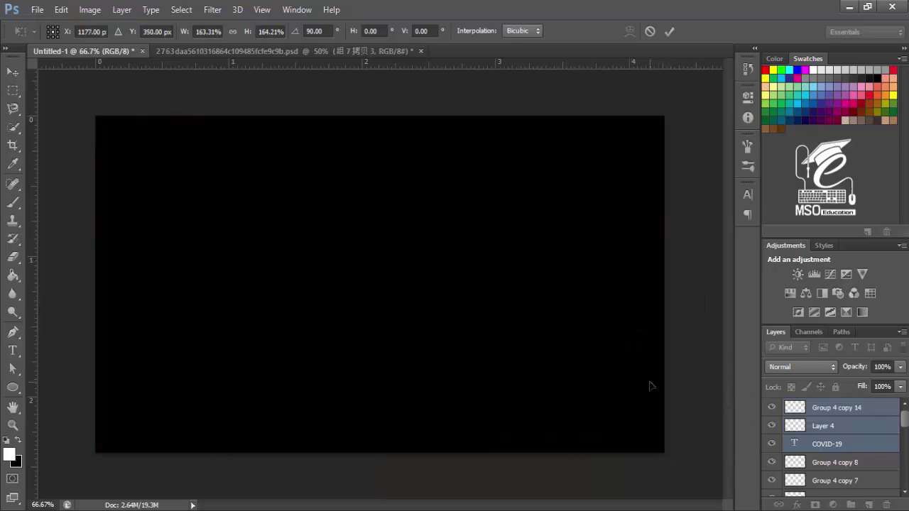
key("Return")
- Nudge the scattered virus copies slightly left and up
left_click_drag(359, 254, 353, 244)
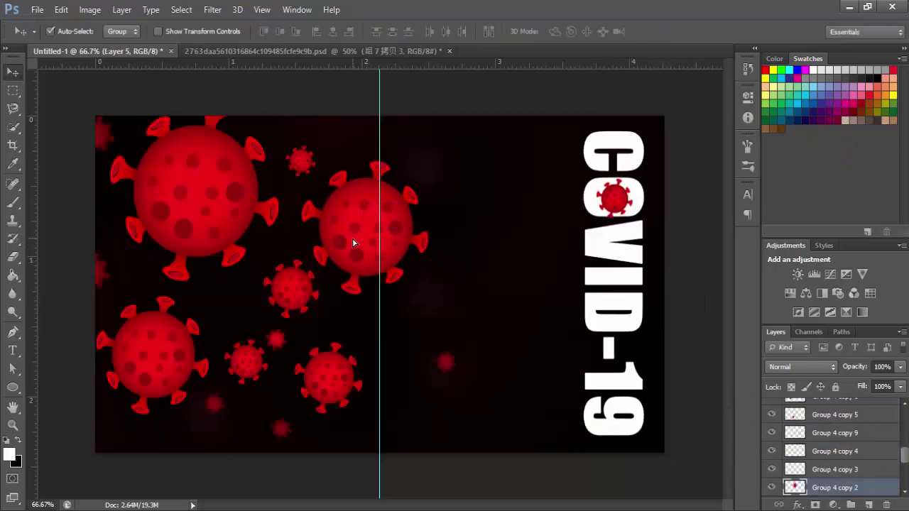
left_click_drag(324, 376, 316, 376)
left_click_drag(291, 287, 277, 280)
left_click_drag(153, 355, 146, 352)
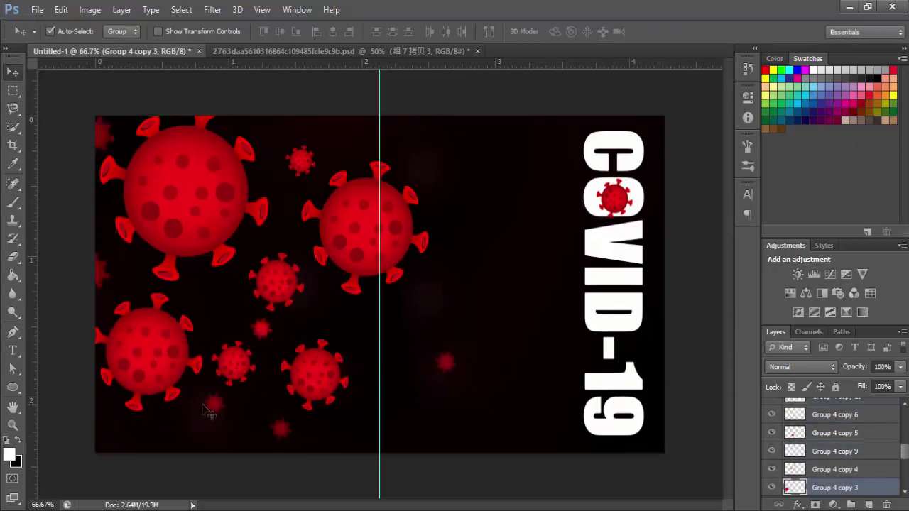
left_click_drag(280, 427, 262, 428)
left_click_drag(373, 227, 364, 236)
left_click_drag(445, 360, 436, 366)
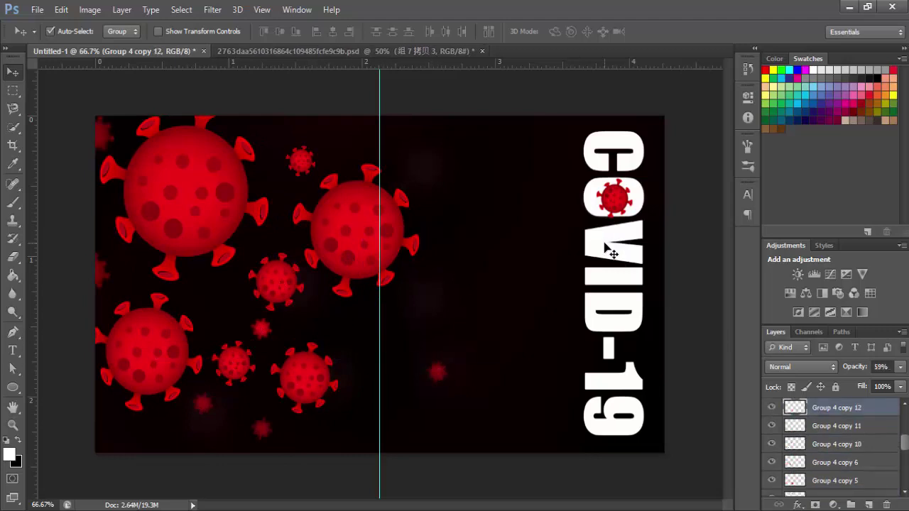
- Type CORONAVIRUS near the top centre and give it a thinner font
key("t")
left_click(428, 164)
type("C")
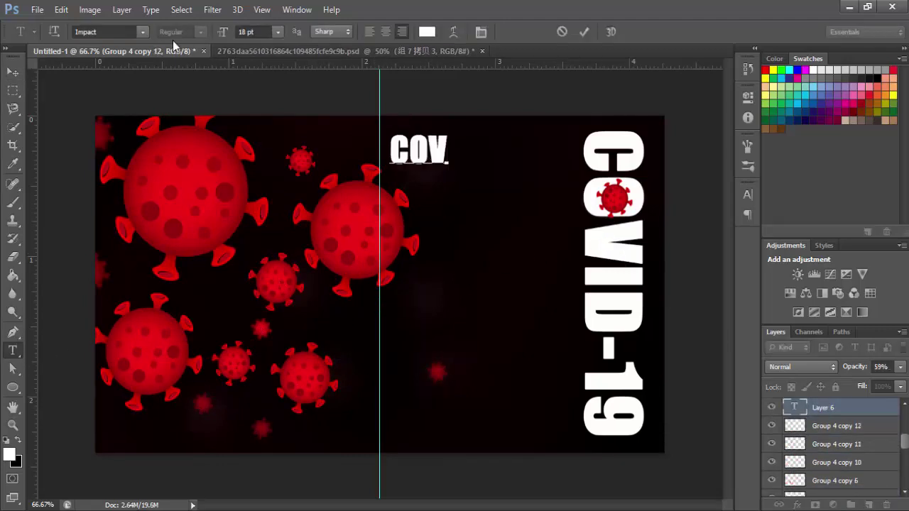
type("ORONAVIR")
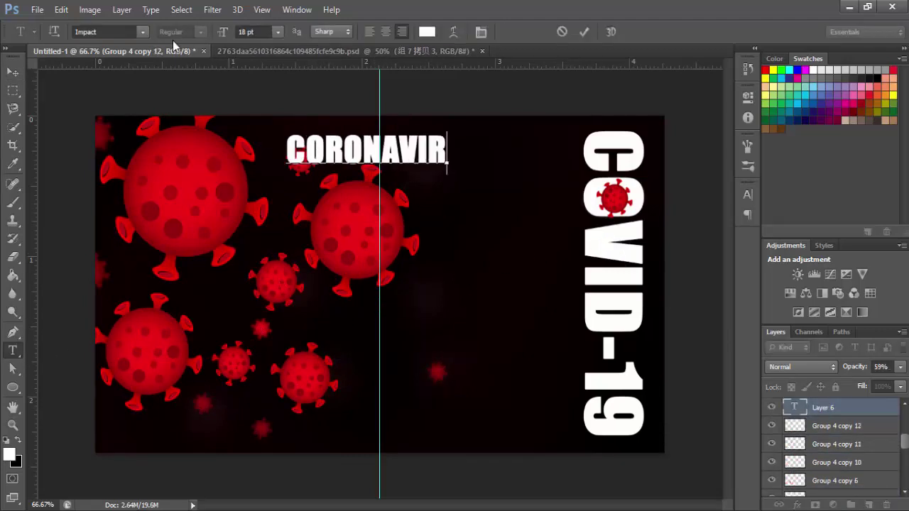
type("US")
key("ctrl+a")
left_click(107, 32)
left_click(164, 179)
left_click(12, 71)
- Duplicate the line, retype the copy as 'disease', and move both lines down to mid-poster
mouse_move(351, 168)
left_mouse_down()
mouse_move(438, 241)
mouse_move(480, 195)
mouse_move(480, 219)
left_mouse_up()
key("t")
left_click(470, 205)
key("ctrl+a")
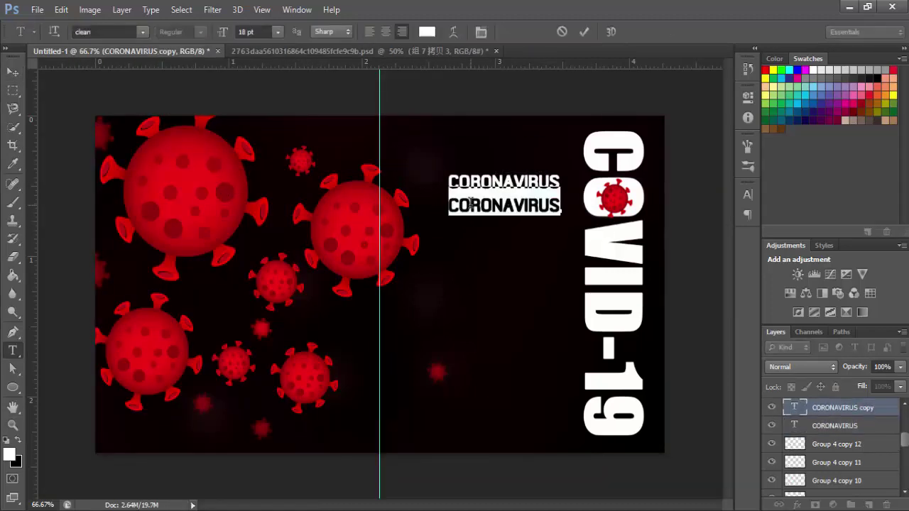
type("dise")
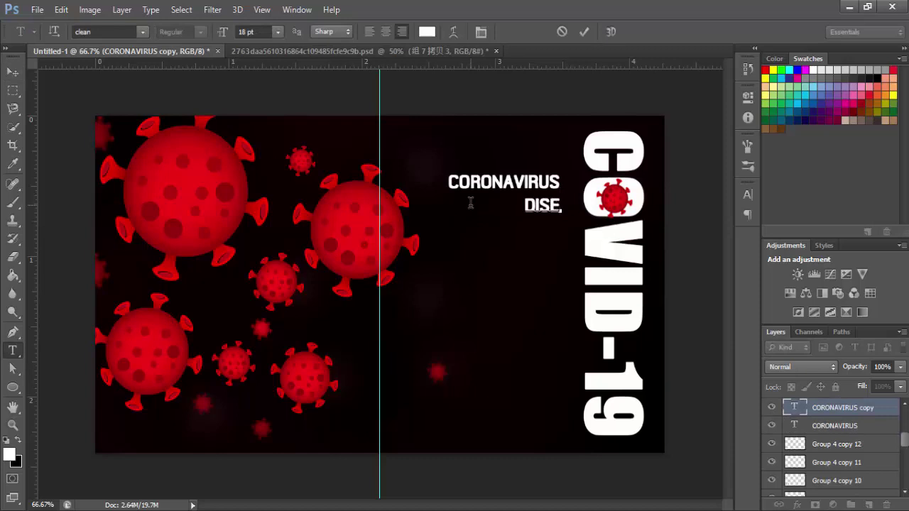
type("ase")
left_click(13, 71)
left_click_drag(571, 168, 565, 260)
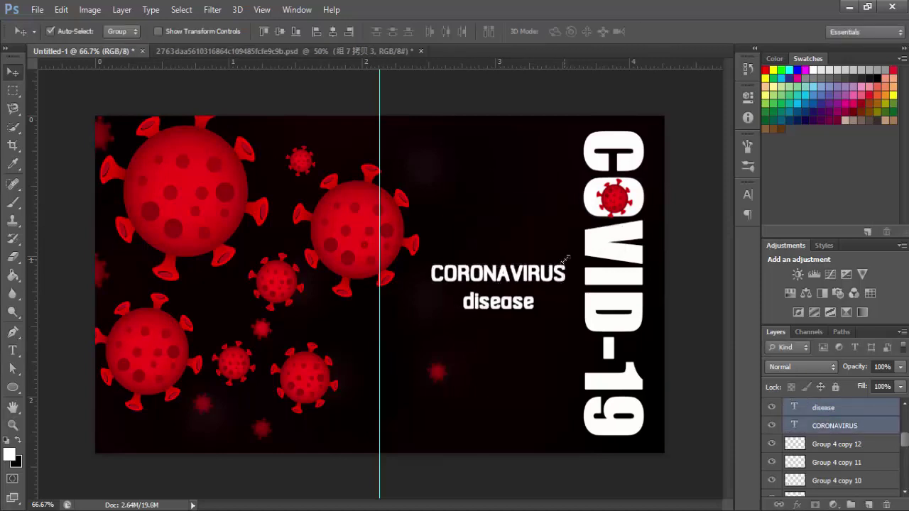
left_click_drag(510, 315, 510, 312)
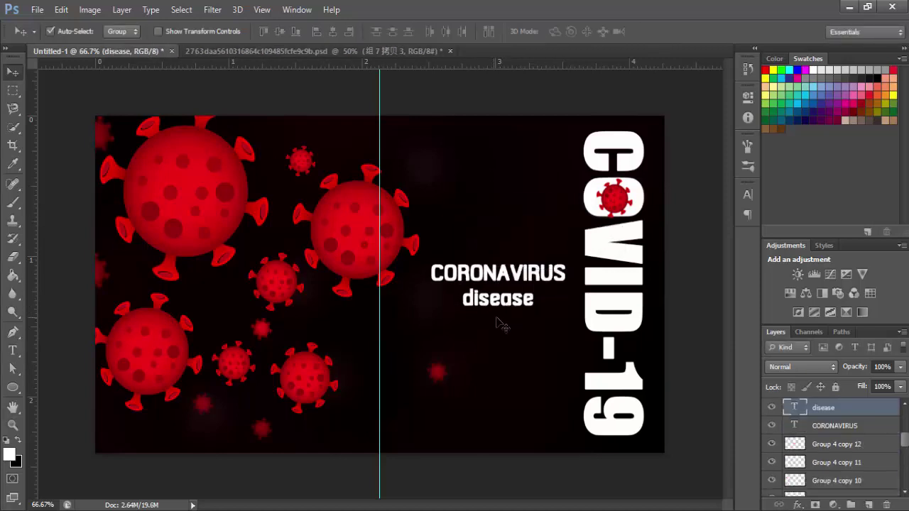